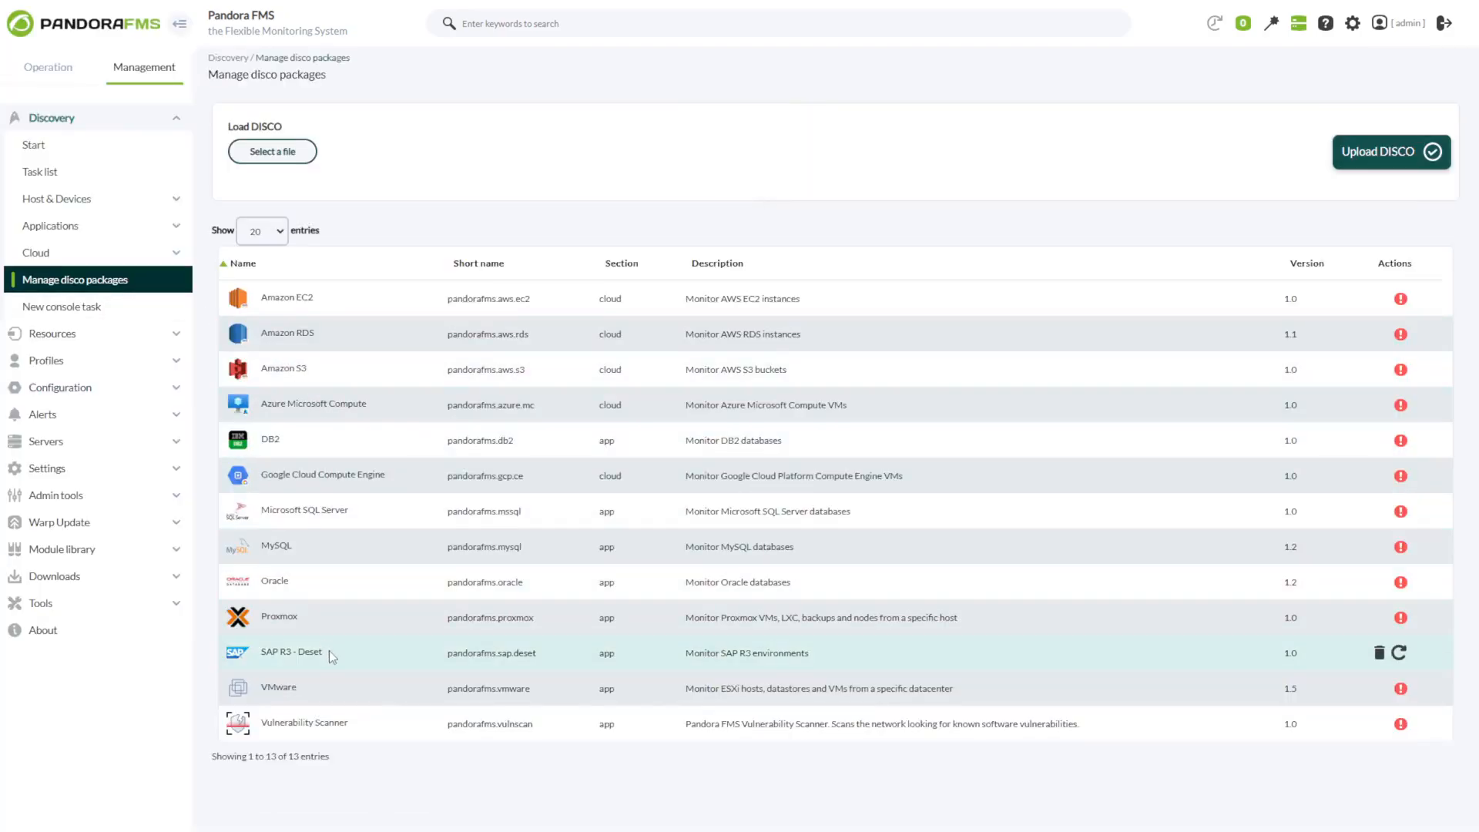
Step: Open a new discovery task definition for the SAP R3 - Deset application
drag(324, 653, 263, 654)
click(273, 654)
click(93, 245)
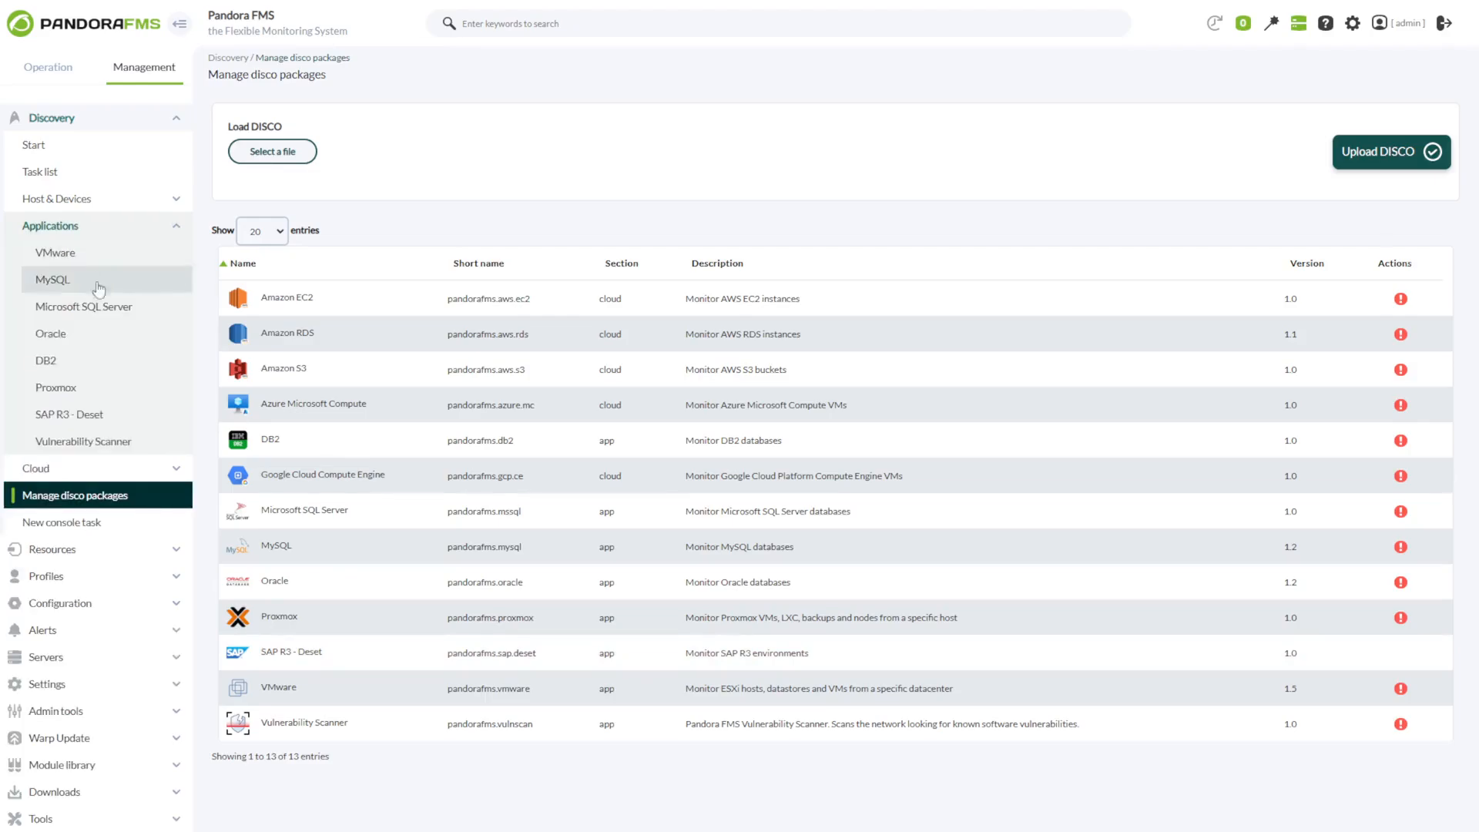
click(116, 414)
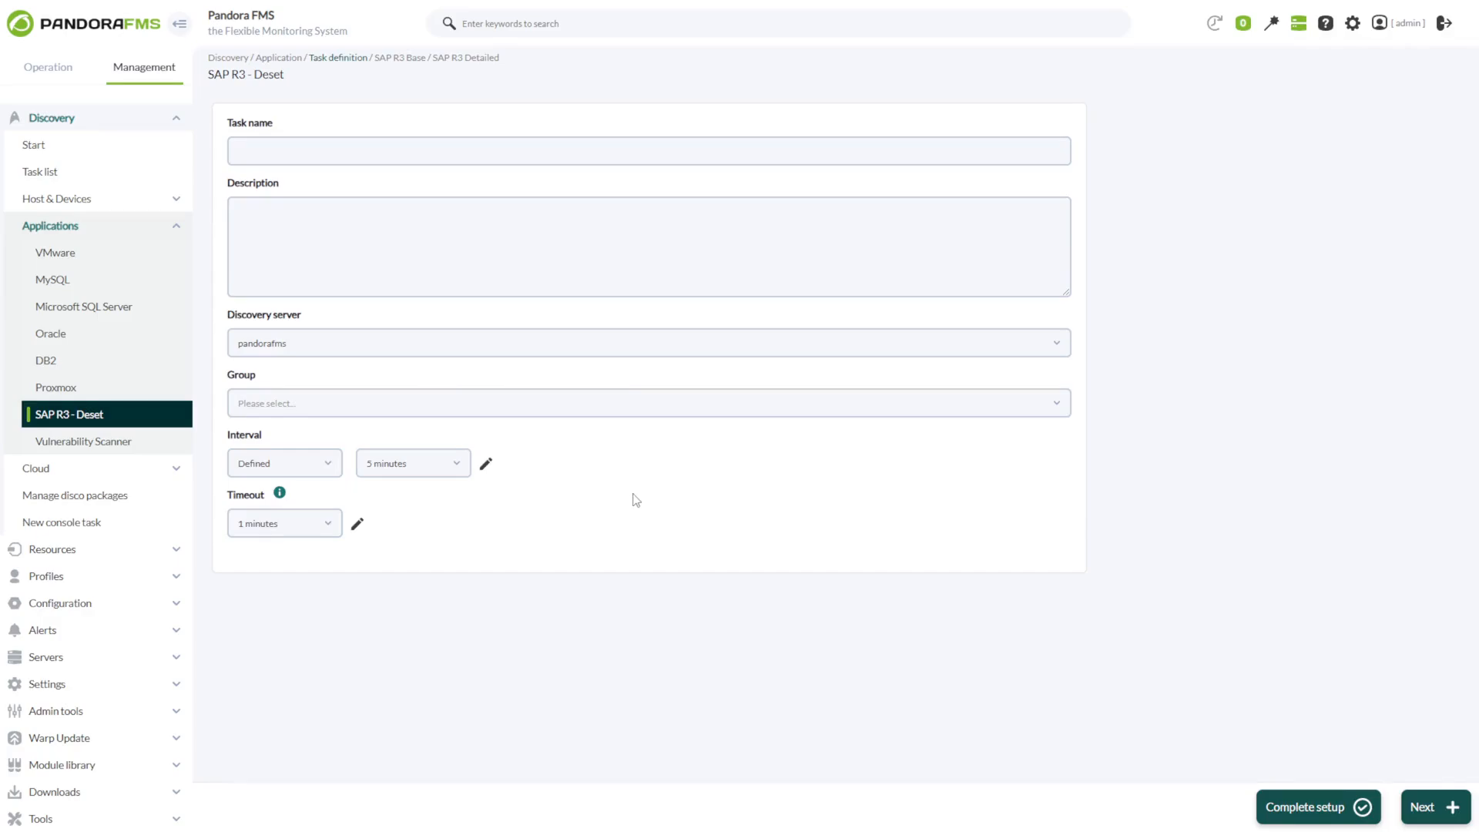
Step: Name the discovery task "SAP" and enter "SAP task" as its description
click(334, 157)
text(SAP)
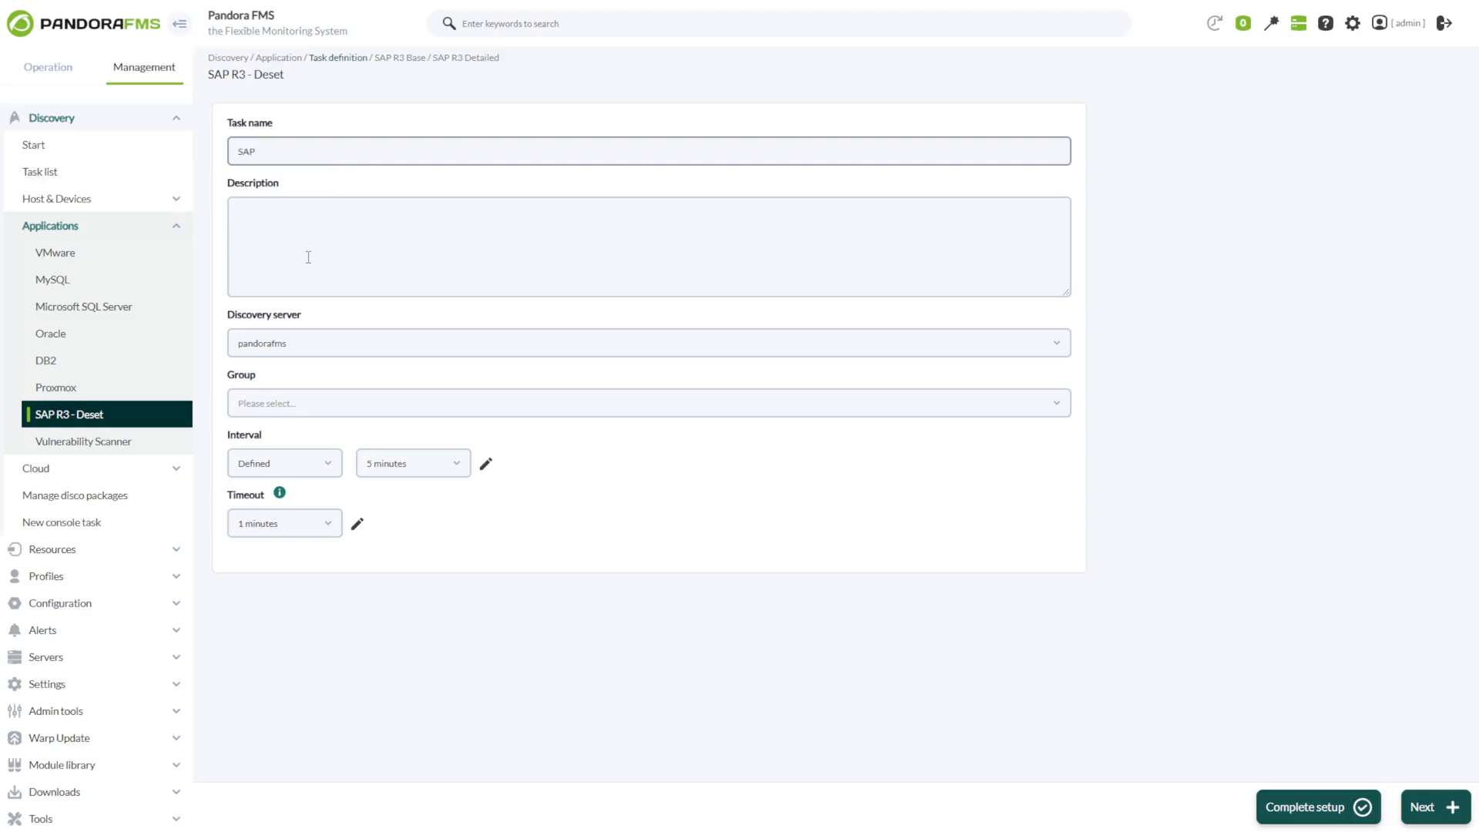
click(308, 258)
text(SAP task)
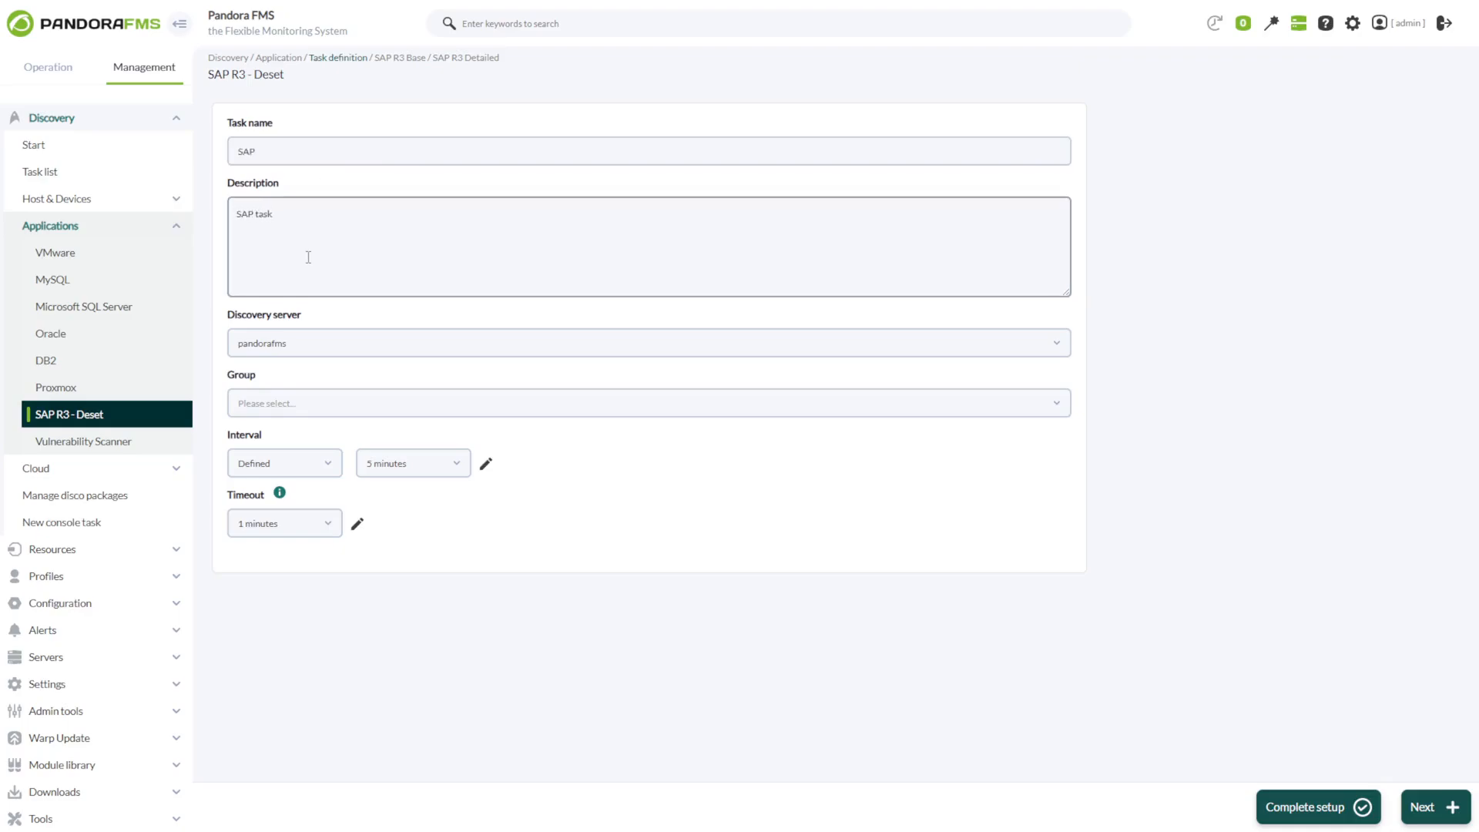
Step: Assign the SAP task to the Network group, keeping pandorafms as the discovery server
click(266, 342)
click(253, 406)
click(280, 415)
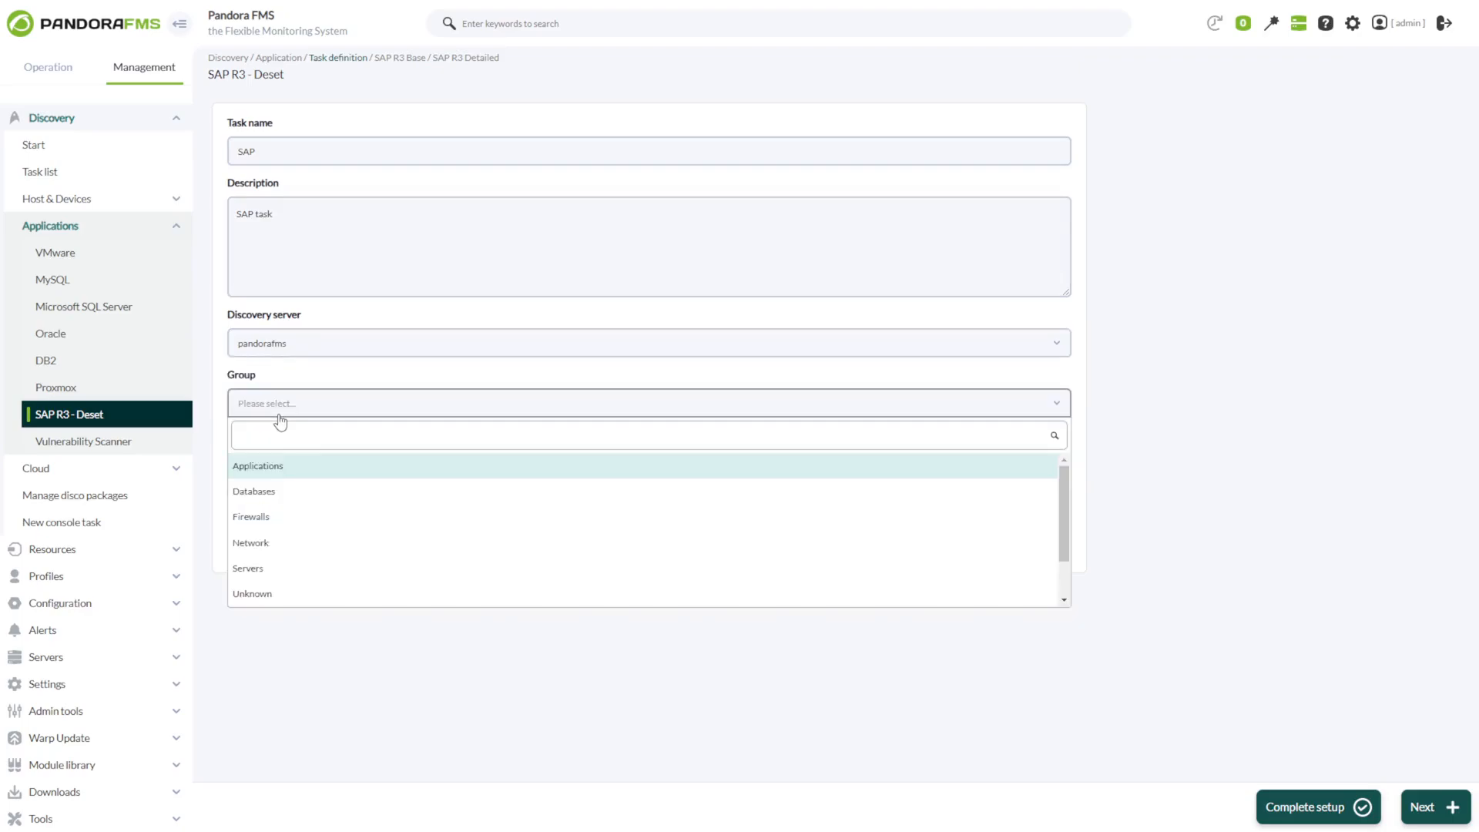
click(263, 548)
Step: Try the Manual interval for the task and return it to Defined
click(262, 463)
click(247, 551)
click(257, 466)
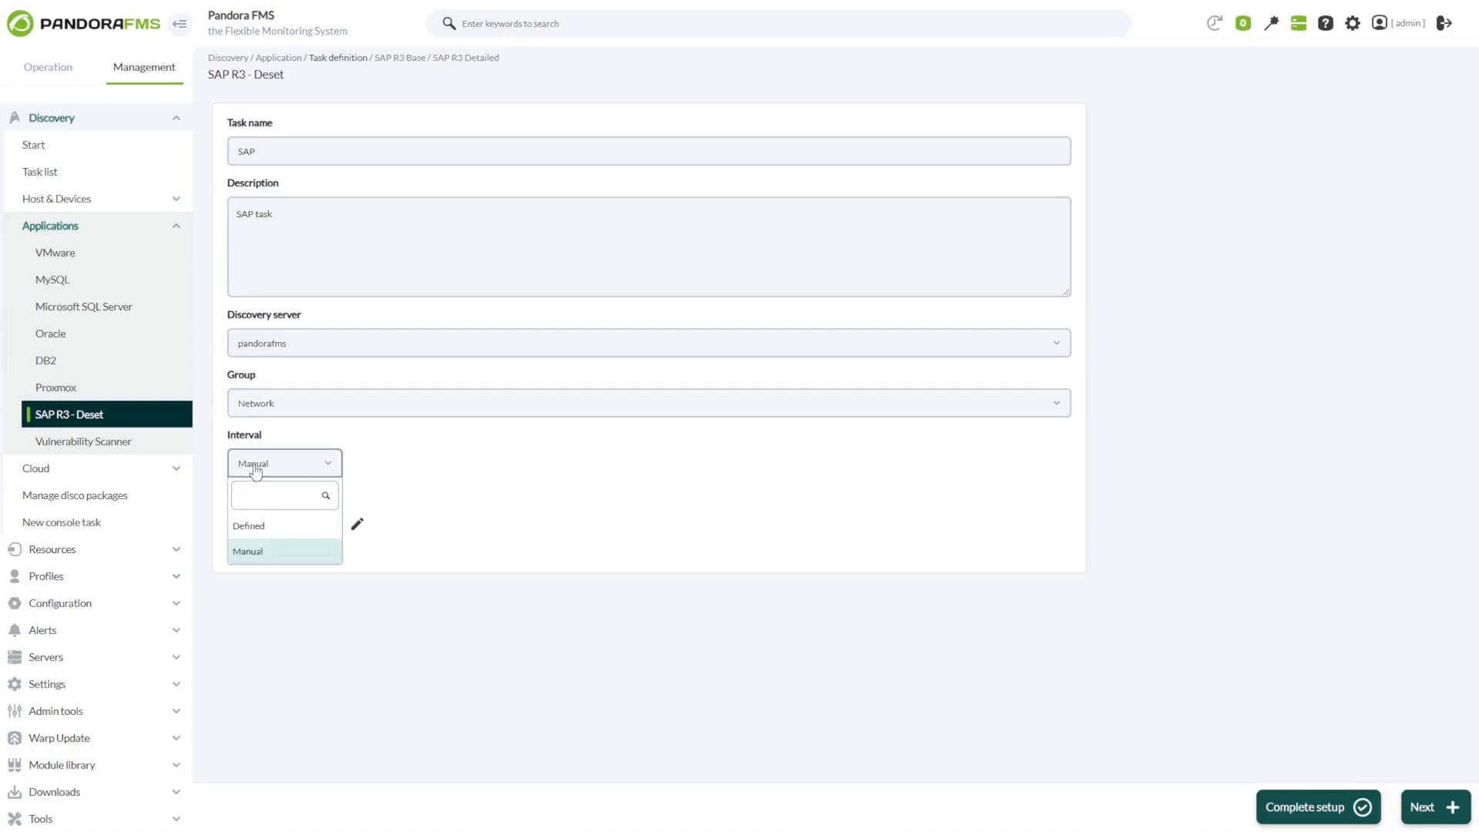
click(266, 526)
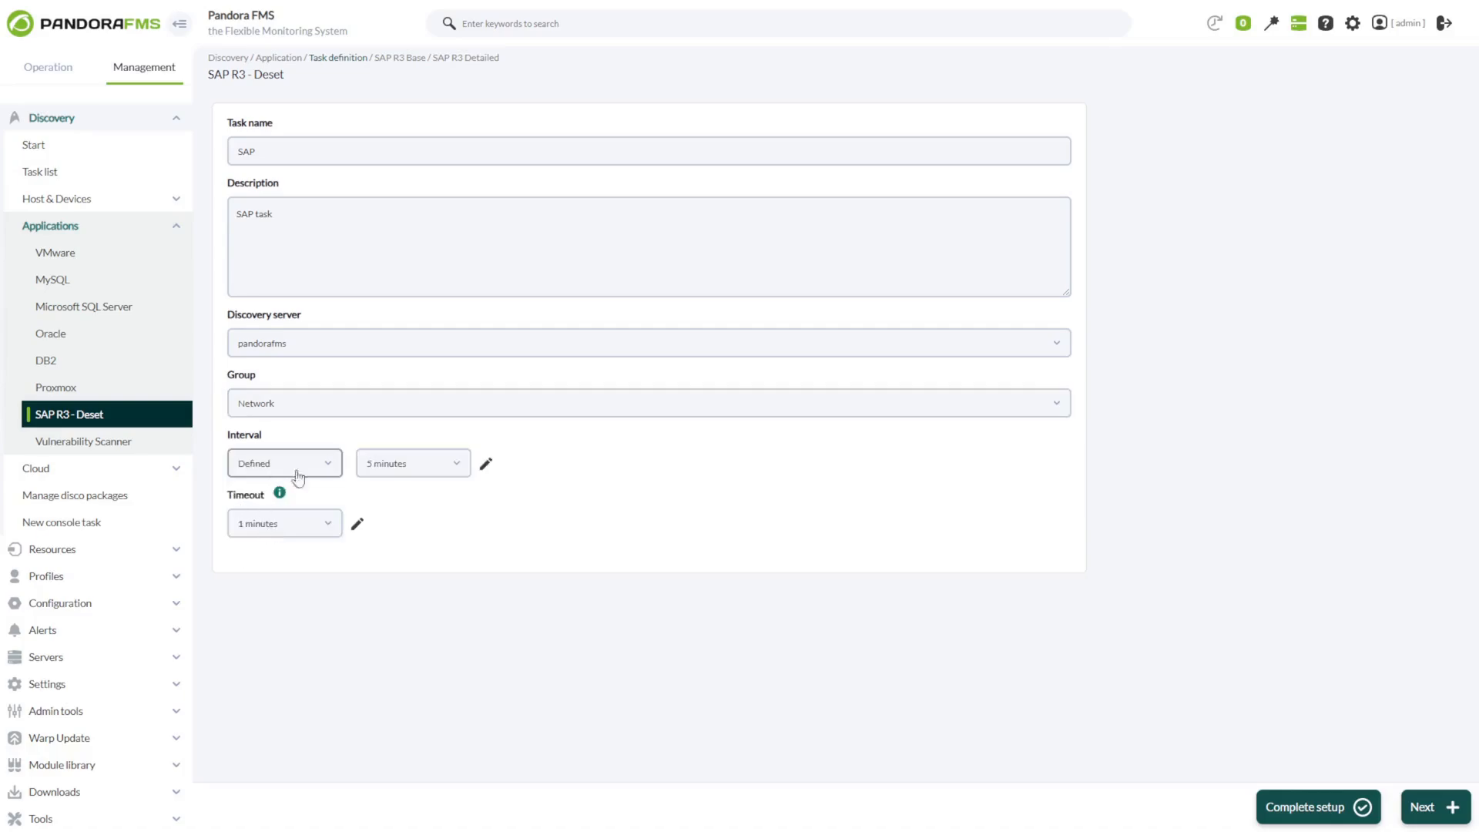
click(302, 530)
click(400, 523)
Step: Continue to the SAP base settings, enter hostname 192.168.10.56, the SAP client, system number and license, choose the SAP credentials, and proceed to the detailed settings
click(1424, 805)
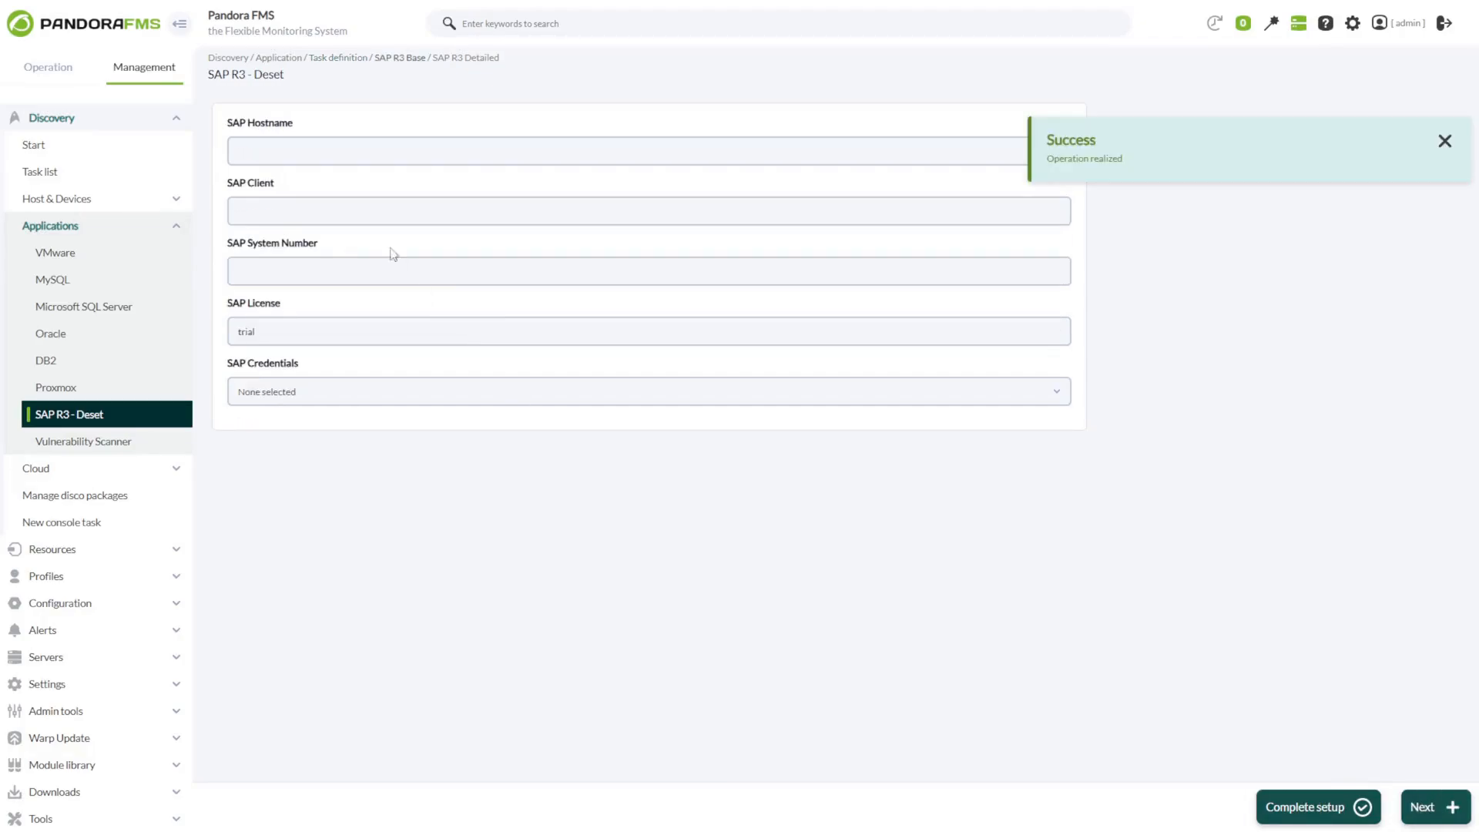
click(323, 155)
click(301, 210)
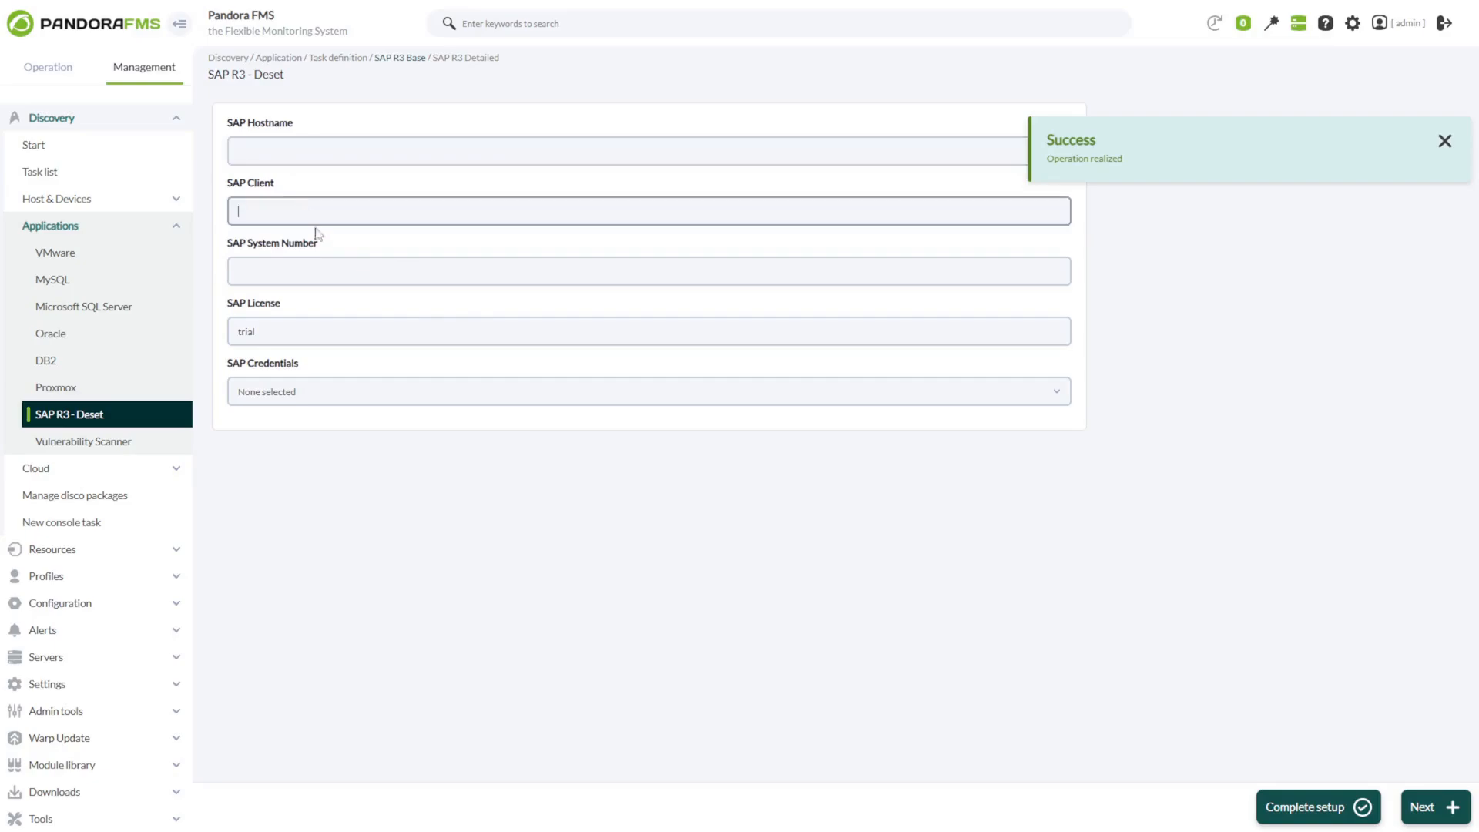
click(314, 266)
click(329, 330)
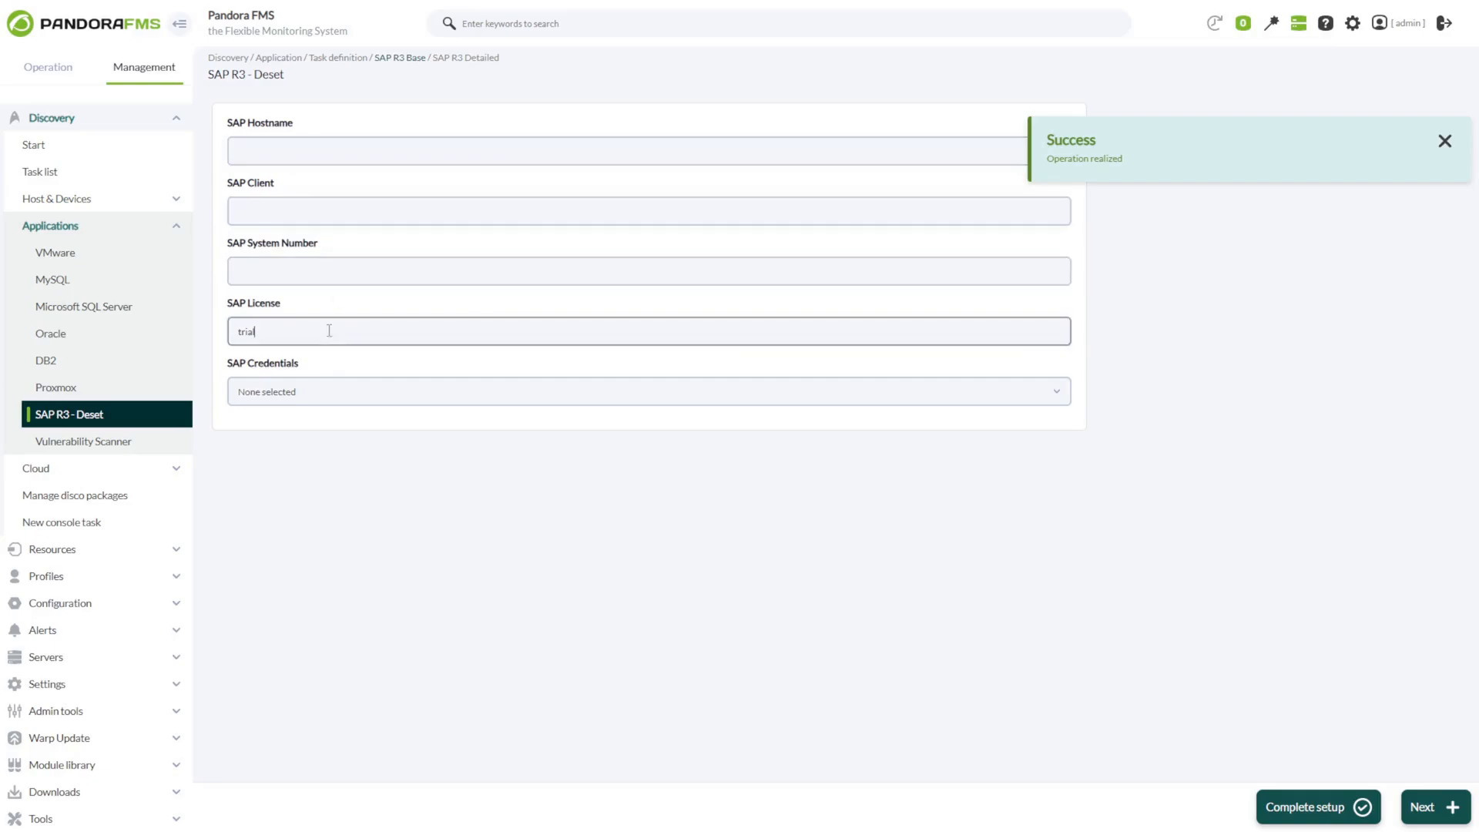
click(359, 398)
click(359, 398)
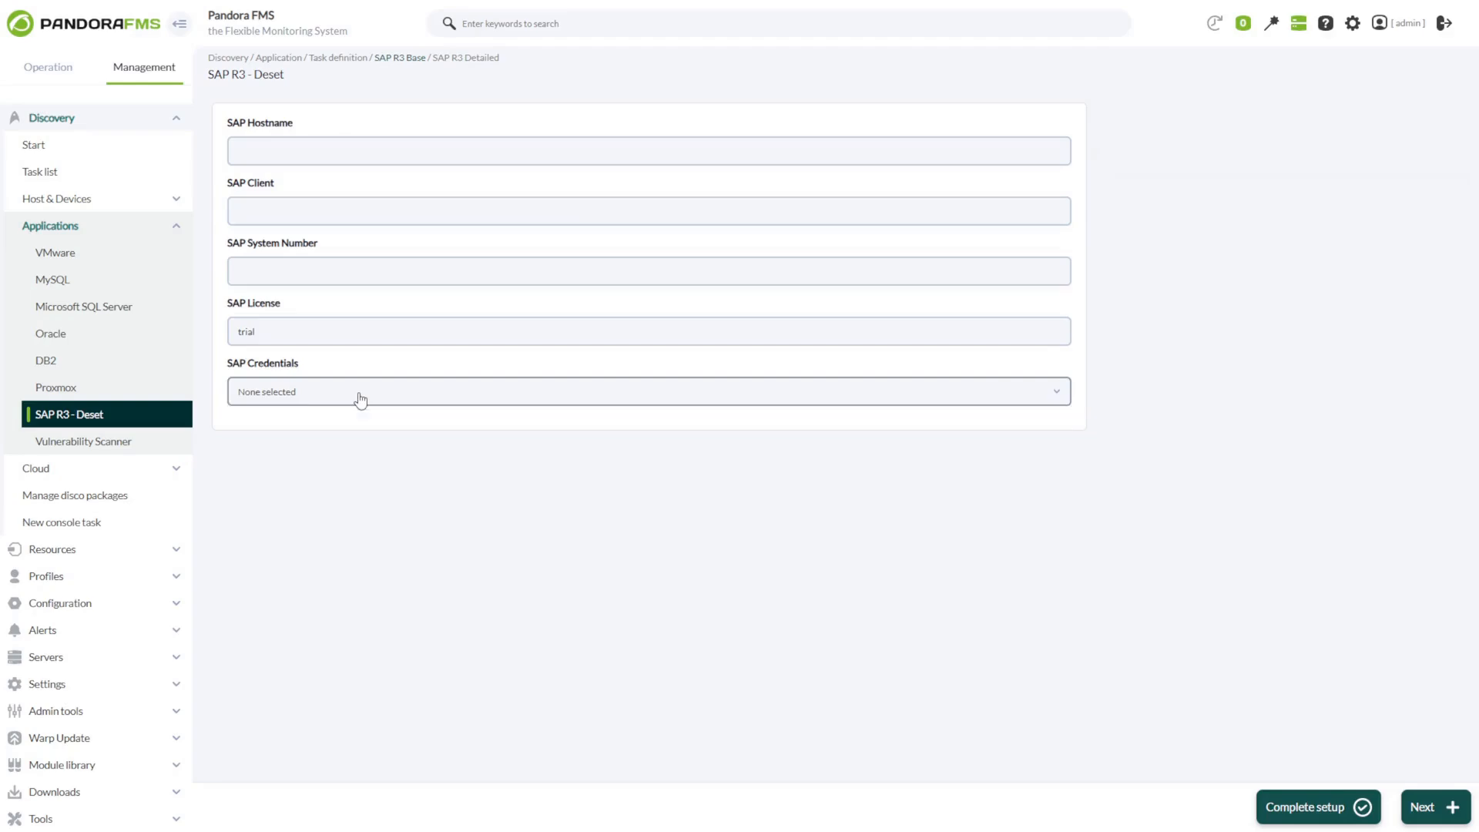
click(359, 398)
click(290, 486)
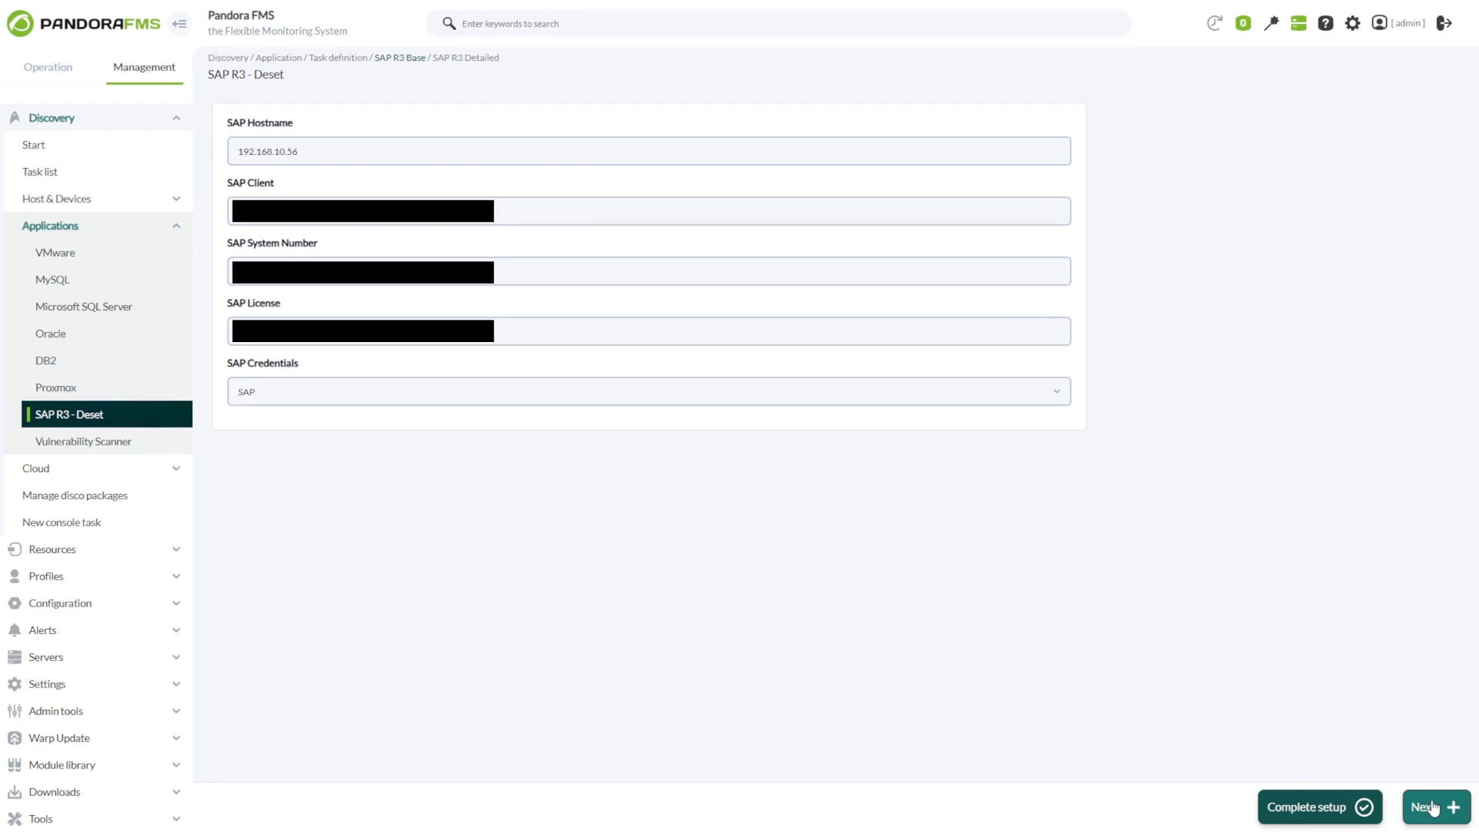
click(1433, 807)
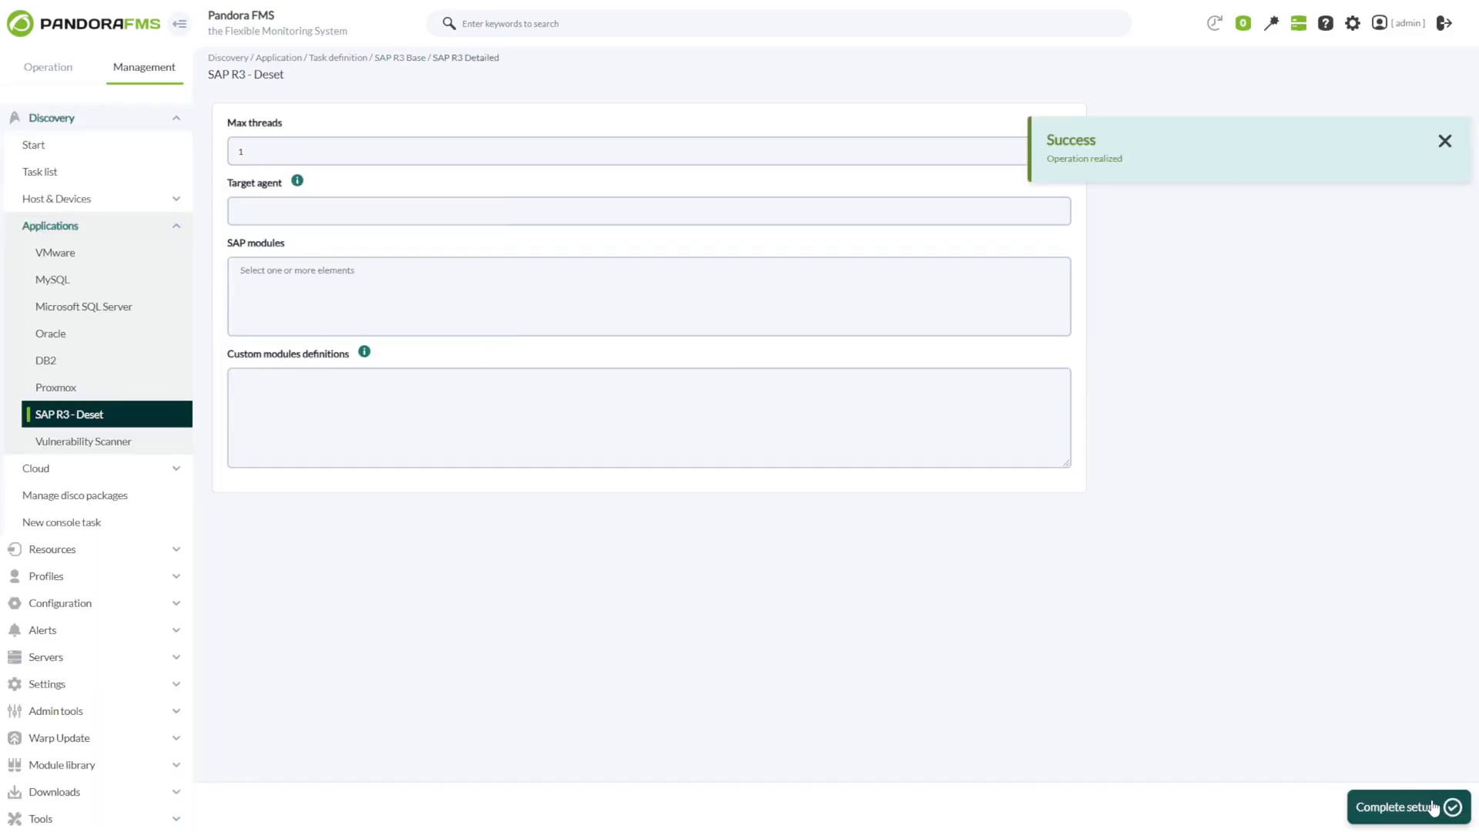
Step: Read the help text for the Target agent field in the detailed SAP settings
click(315, 152)
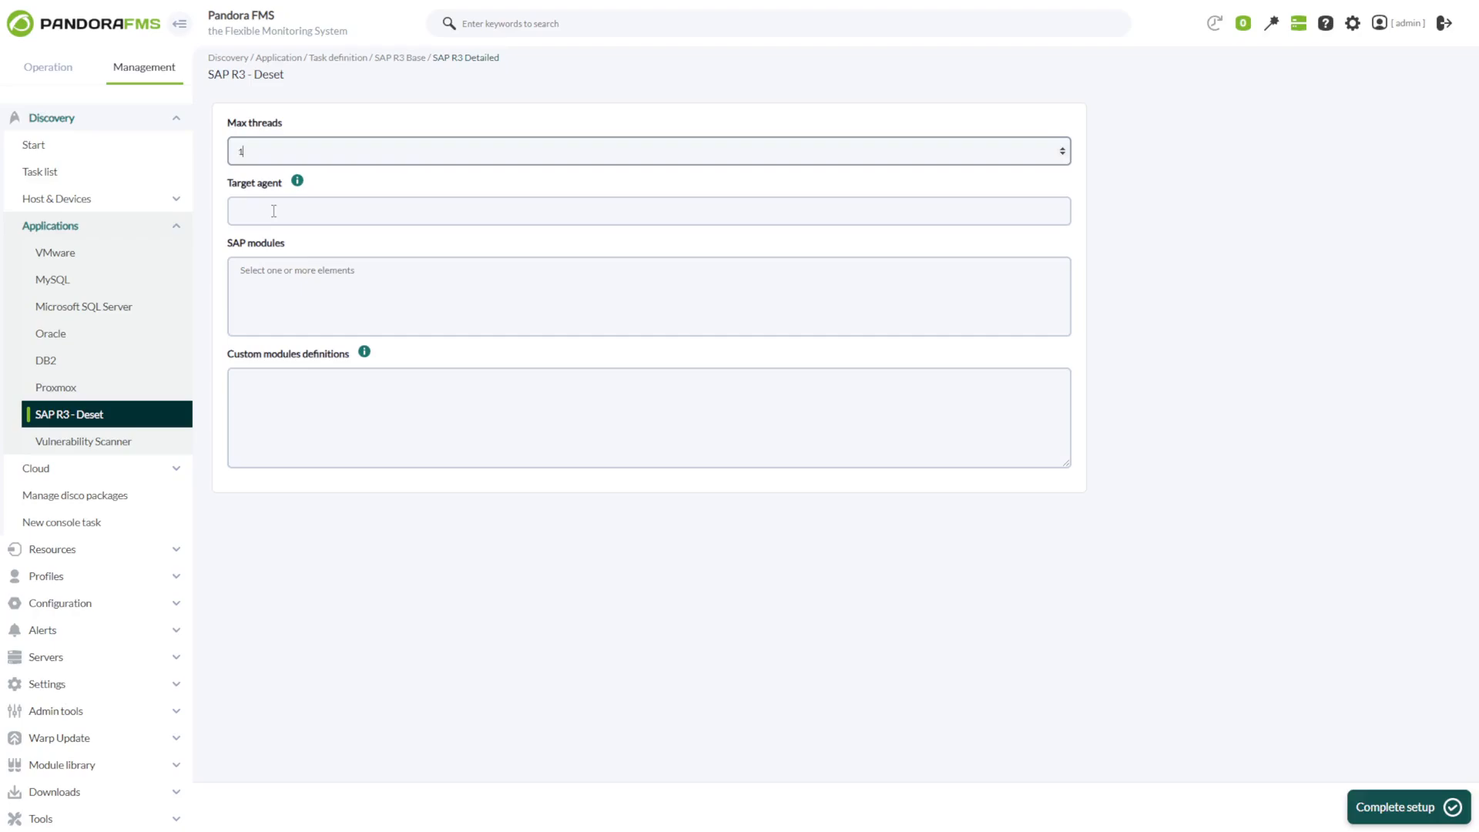
click(297, 181)
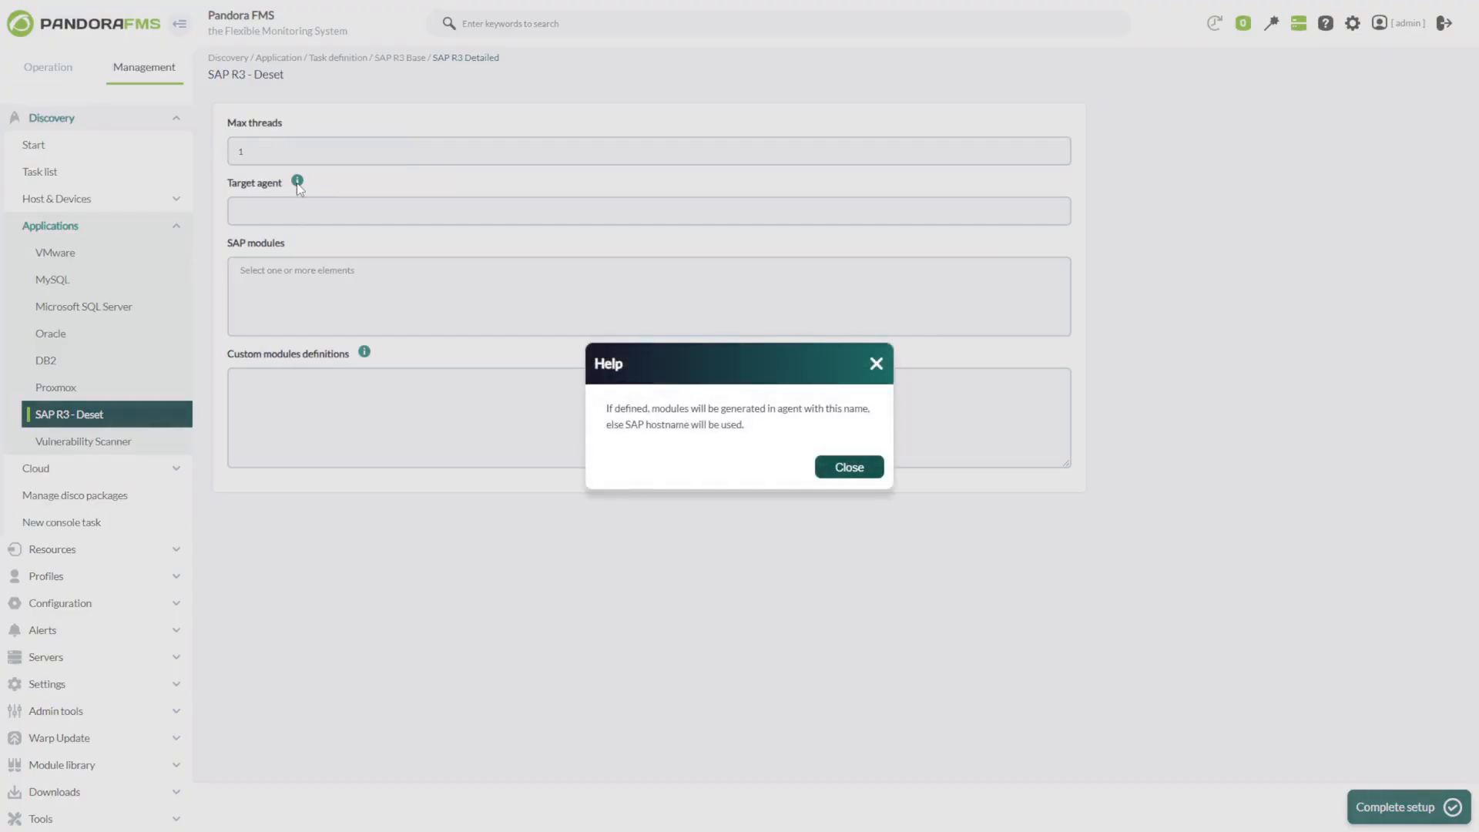
click(850, 470)
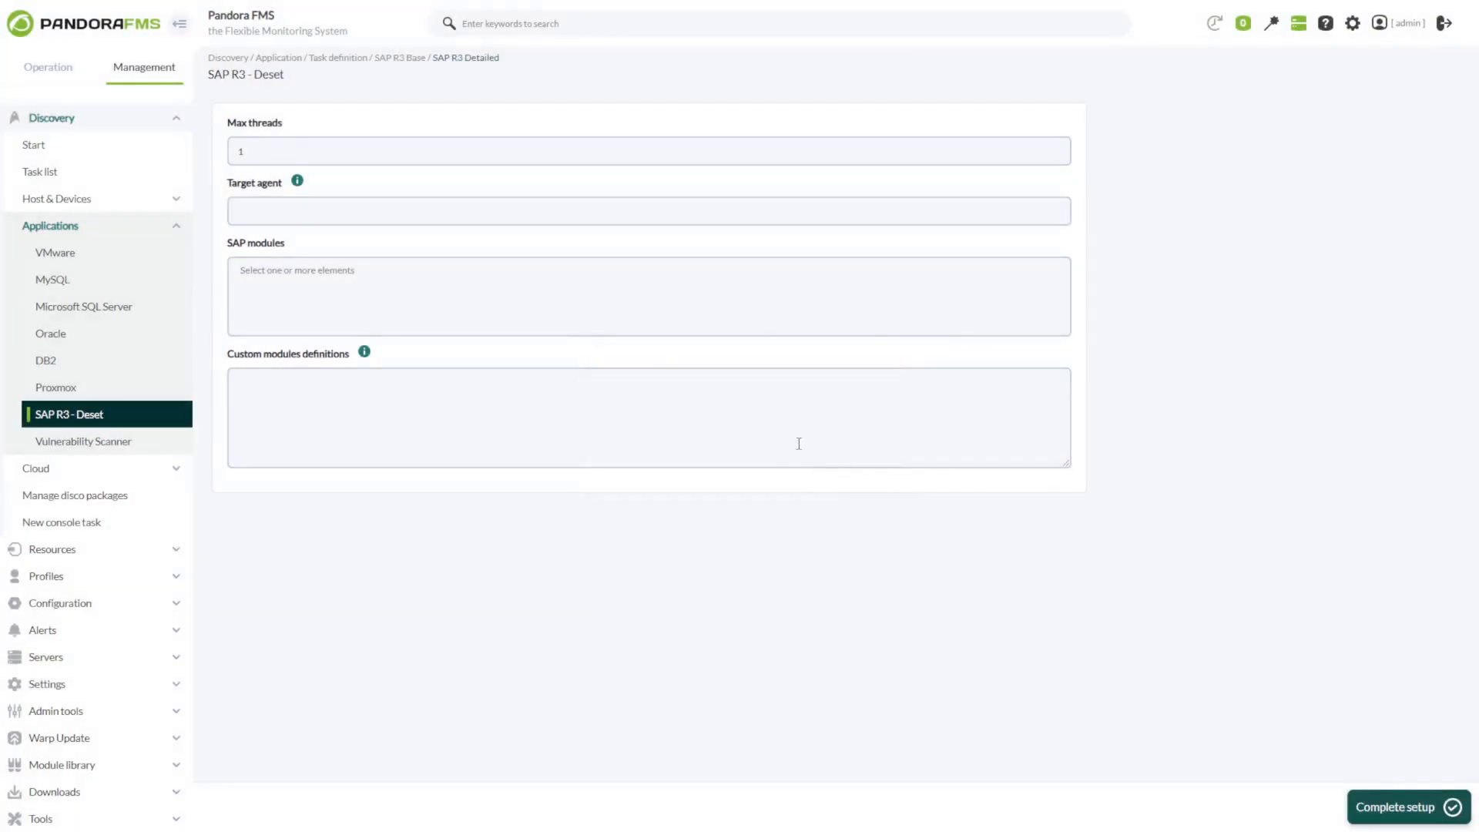
Step: Select the first six SAP modules for monitoring, from Average time of SAPGUI response through SAP canceled Jobs
click(337, 278)
click(315, 350)
click(312, 375)
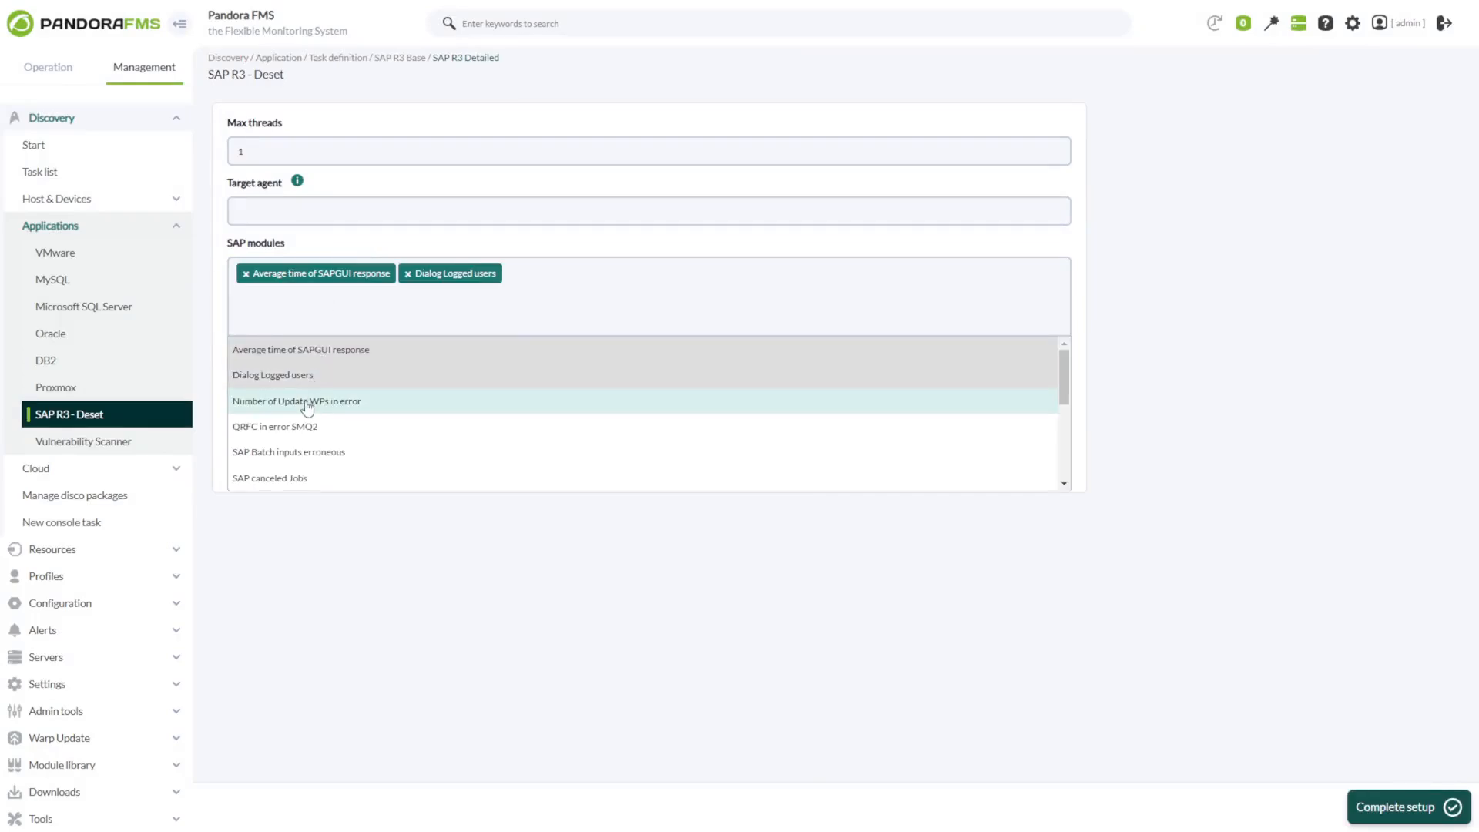
click(306, 402)
click(305, 427)
click(303, 453)
click(303, 479)
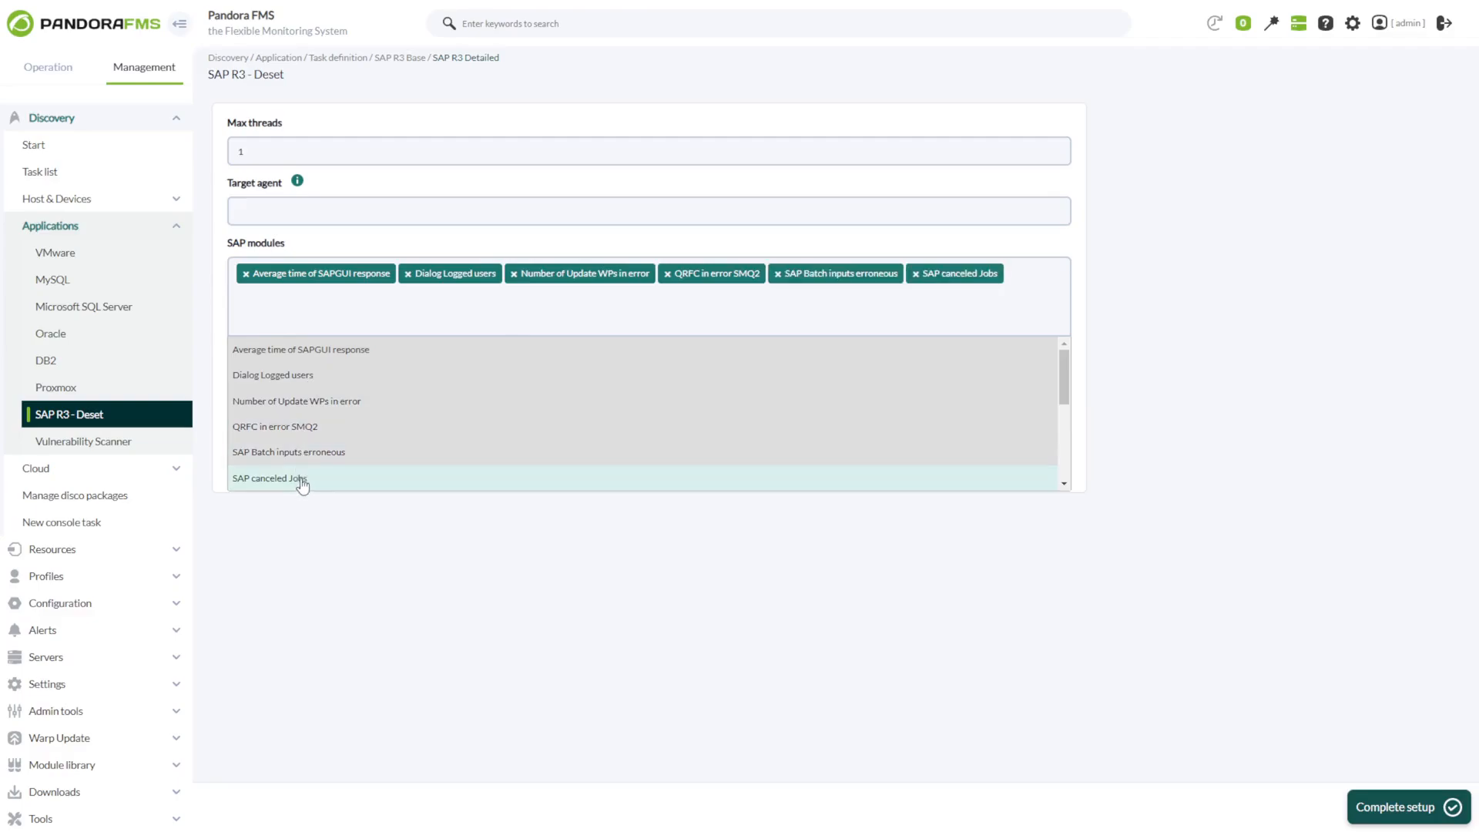
Step: Add all remaining SAP modules, from SAP Dumps through TRFC in error, and complete the task setup without custom module definitions
scroll(300, 482, down, 3)
click(300, 477)
click(297, 453)
click(292, 427)
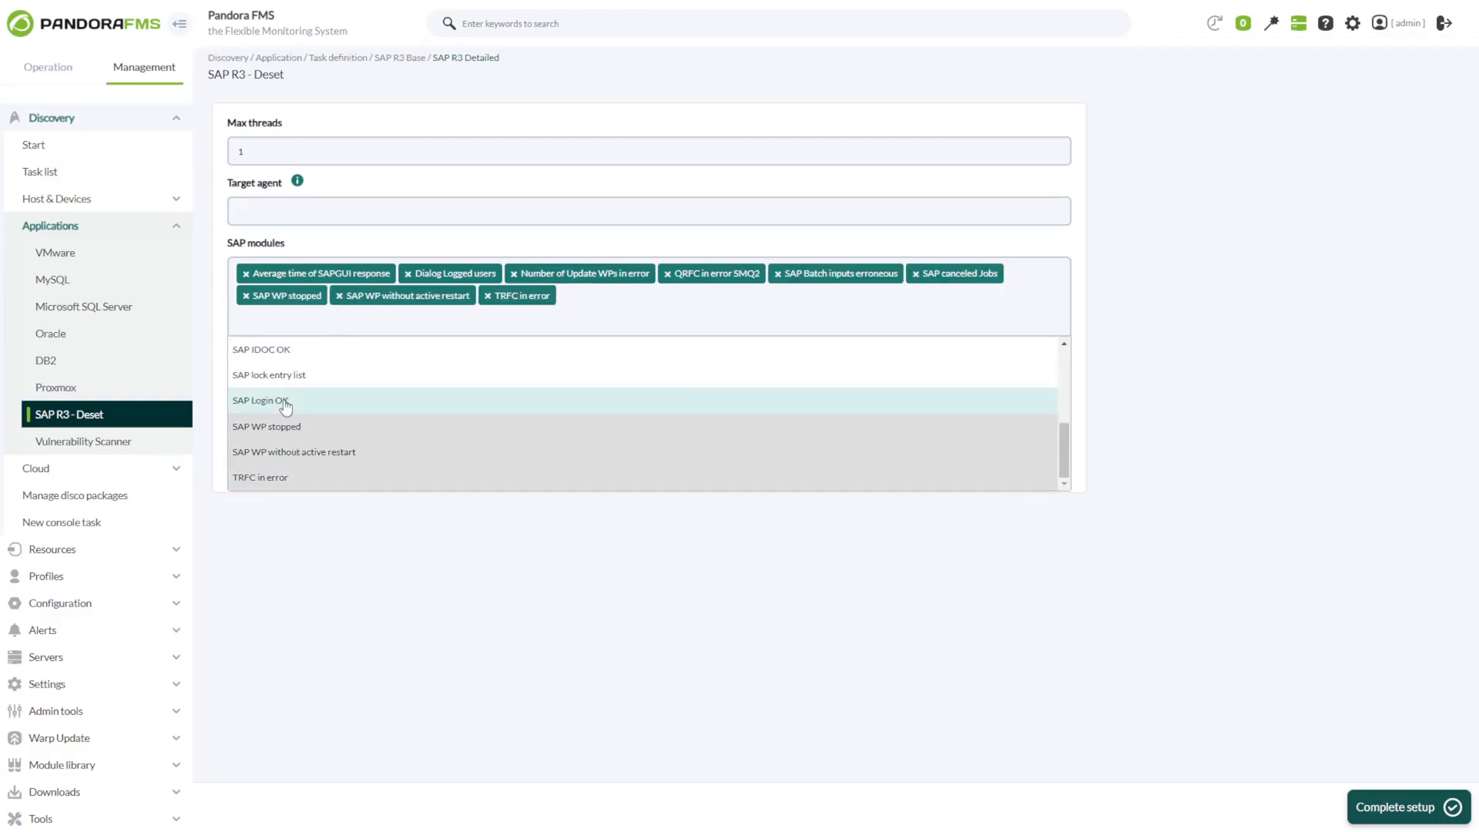
click(285, 401)
click(285, 375)
click(284, 350)
scroll(284, 370, up, 2)
click(282, 455)
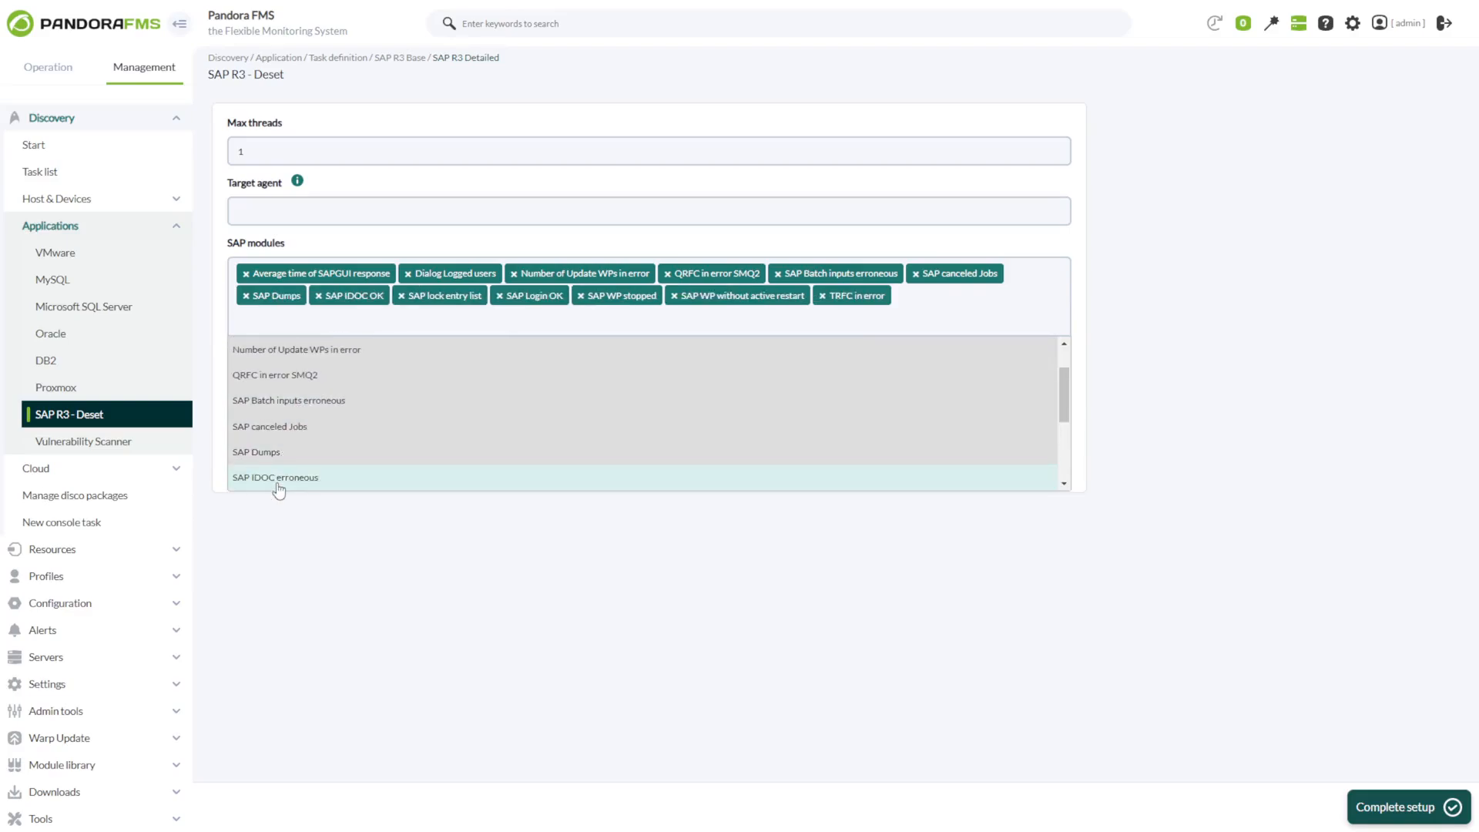
click(278, 478)
click(338, 550)
click(365, 406)
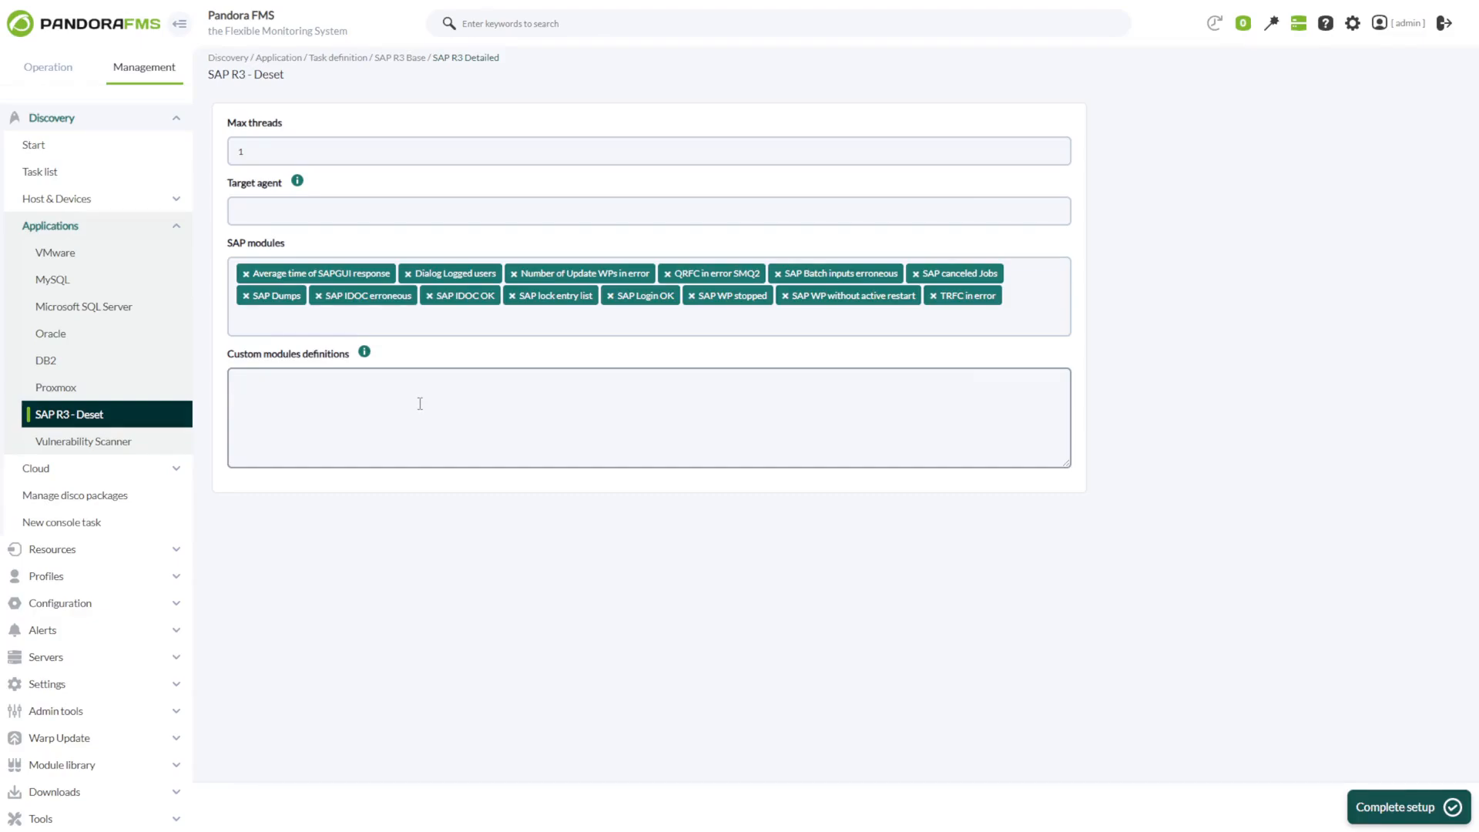
click(1376, 814)
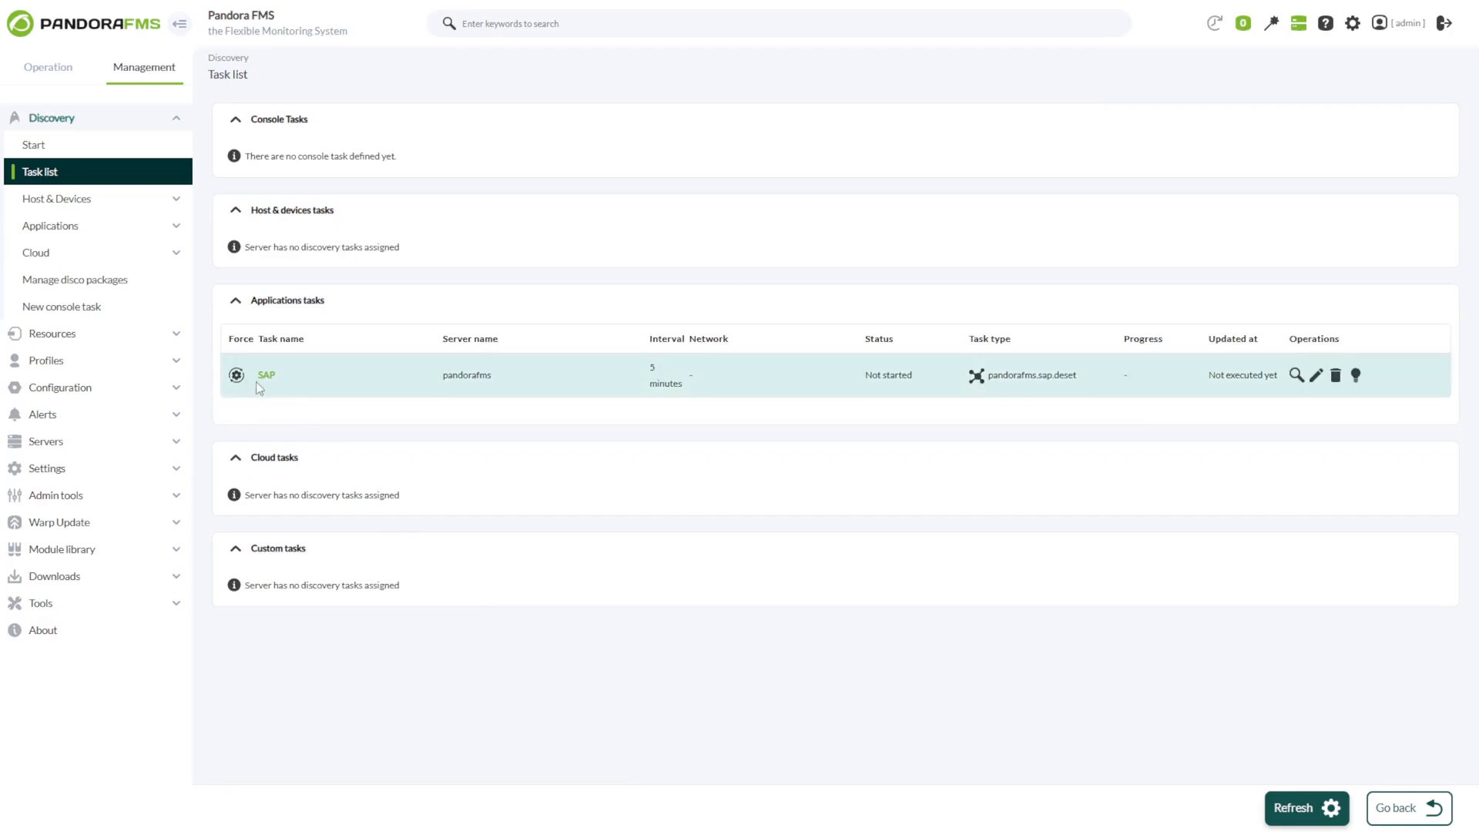
Step: Force an immediate run of the SAP task in the applications task list
click(279, 305)
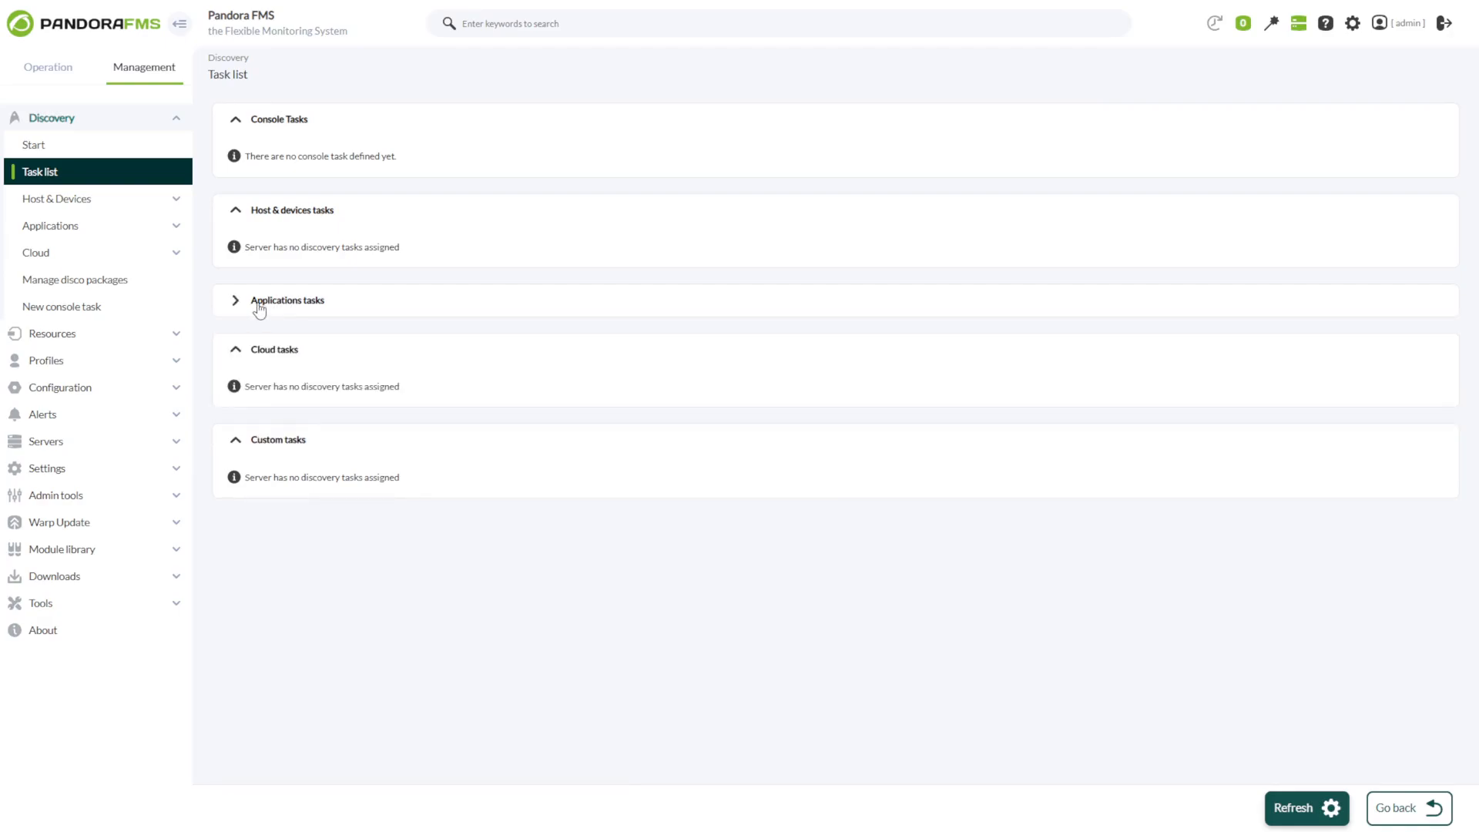
click(260, 307)
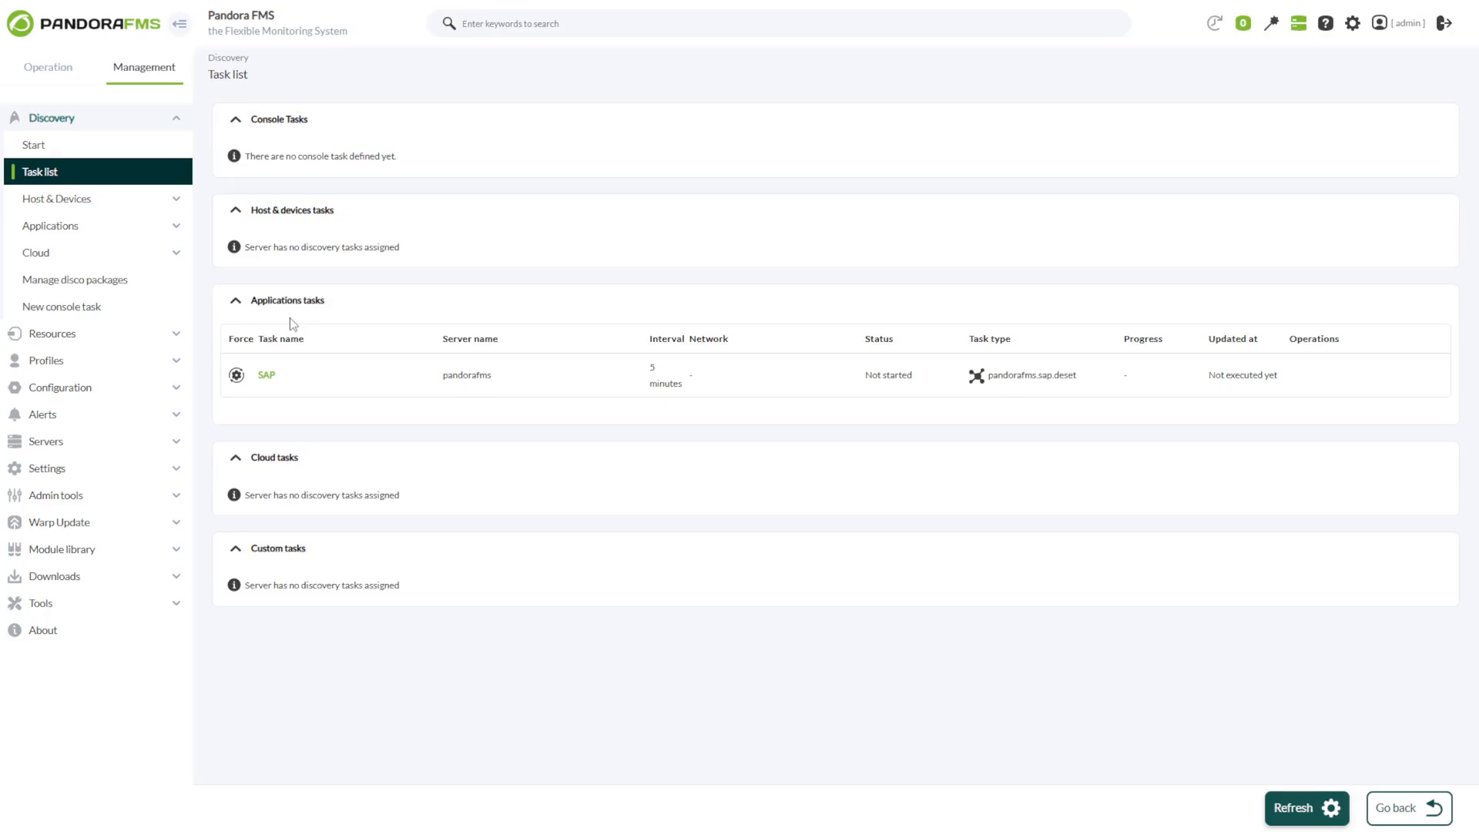
click(235, 377)
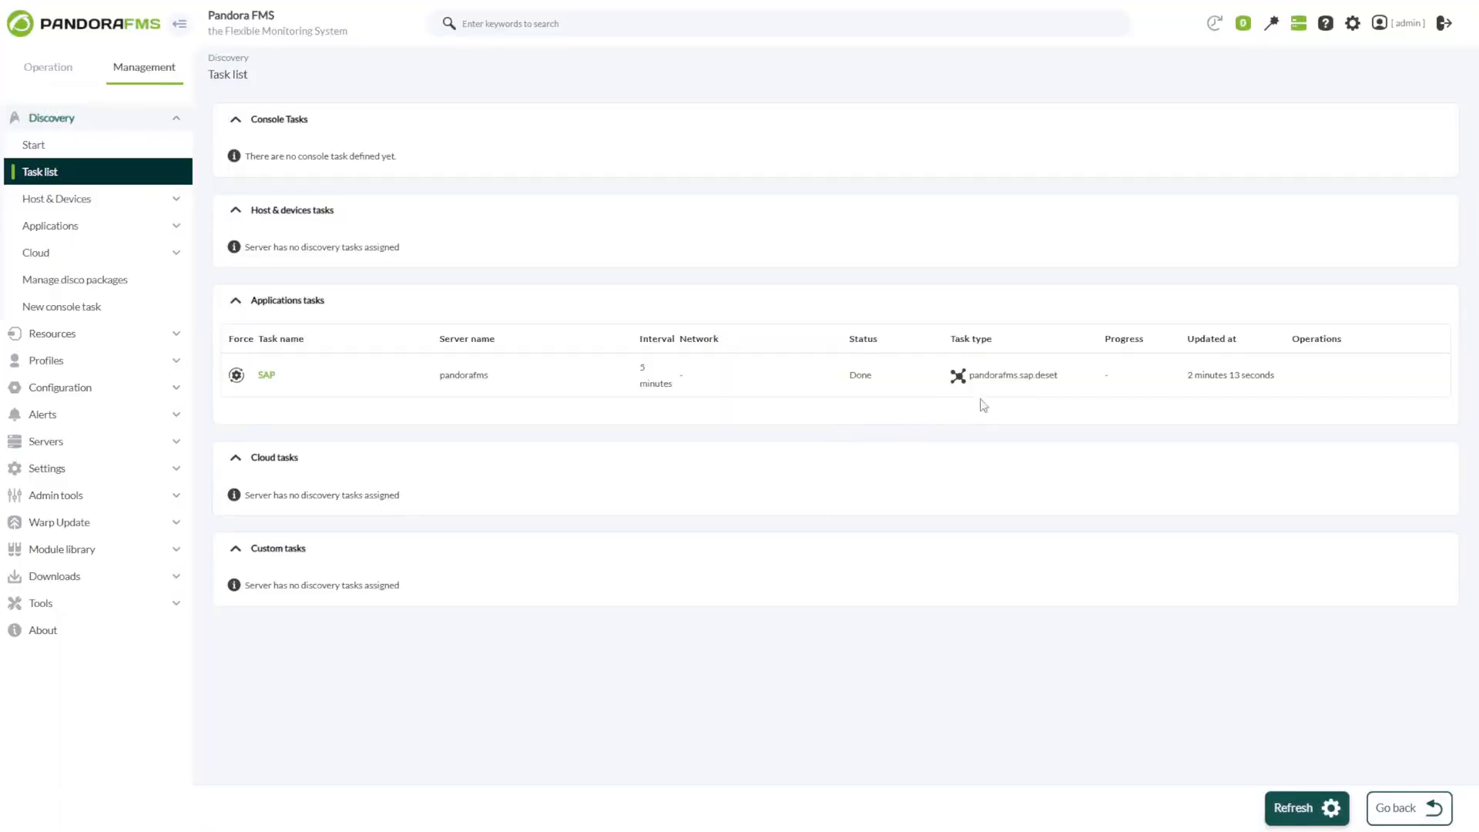
Step: Review the SAP task's overall progress and execution summary, and close it
mouse_move(1162, 394)
click(1298, 375)
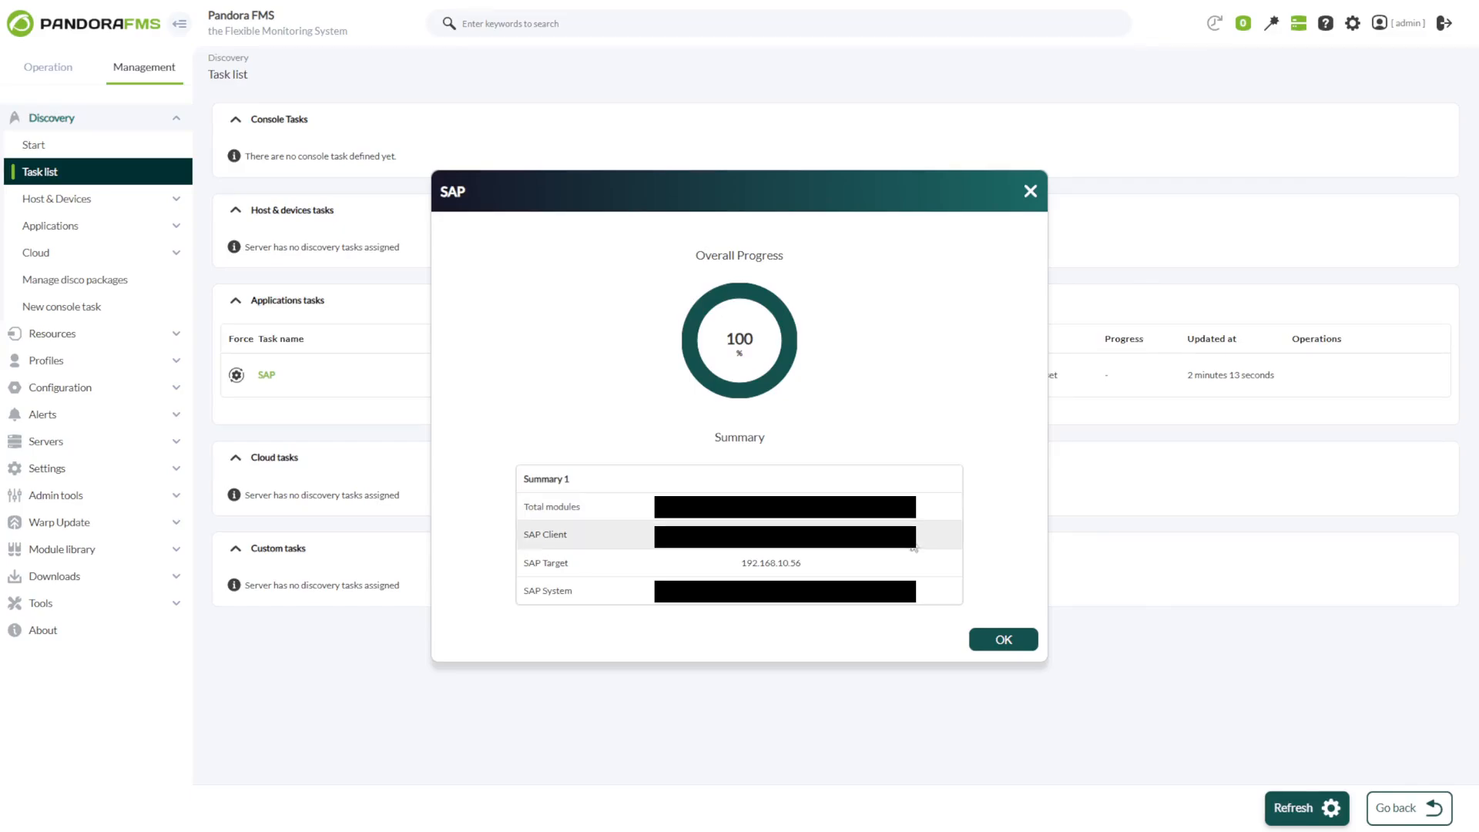
click(1001, 643)
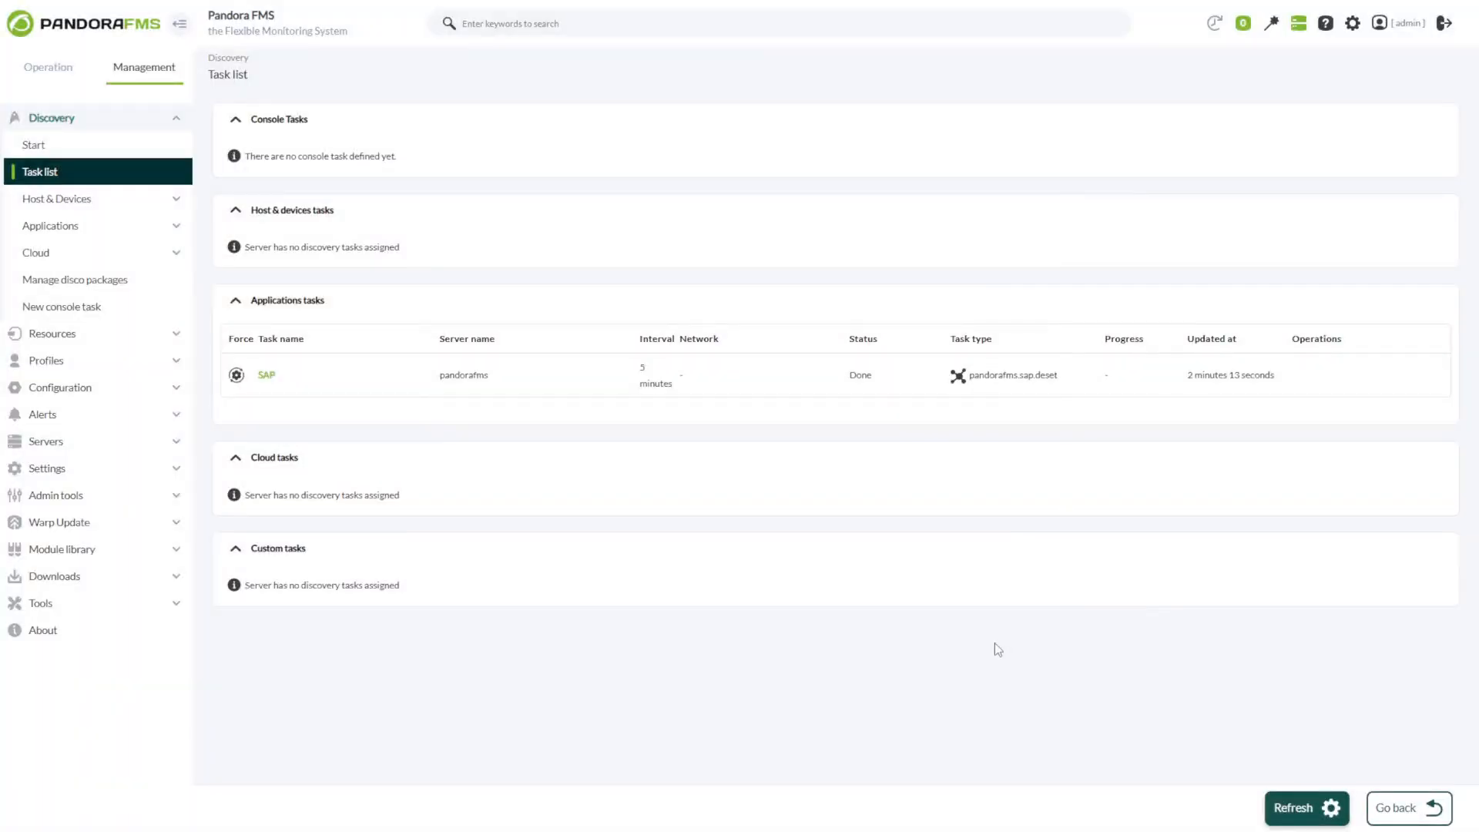
Step: Open the main view of agent 192.168.10.56 from the managed agents and examine its list of modules
click(110, 120)
click(71, 148)
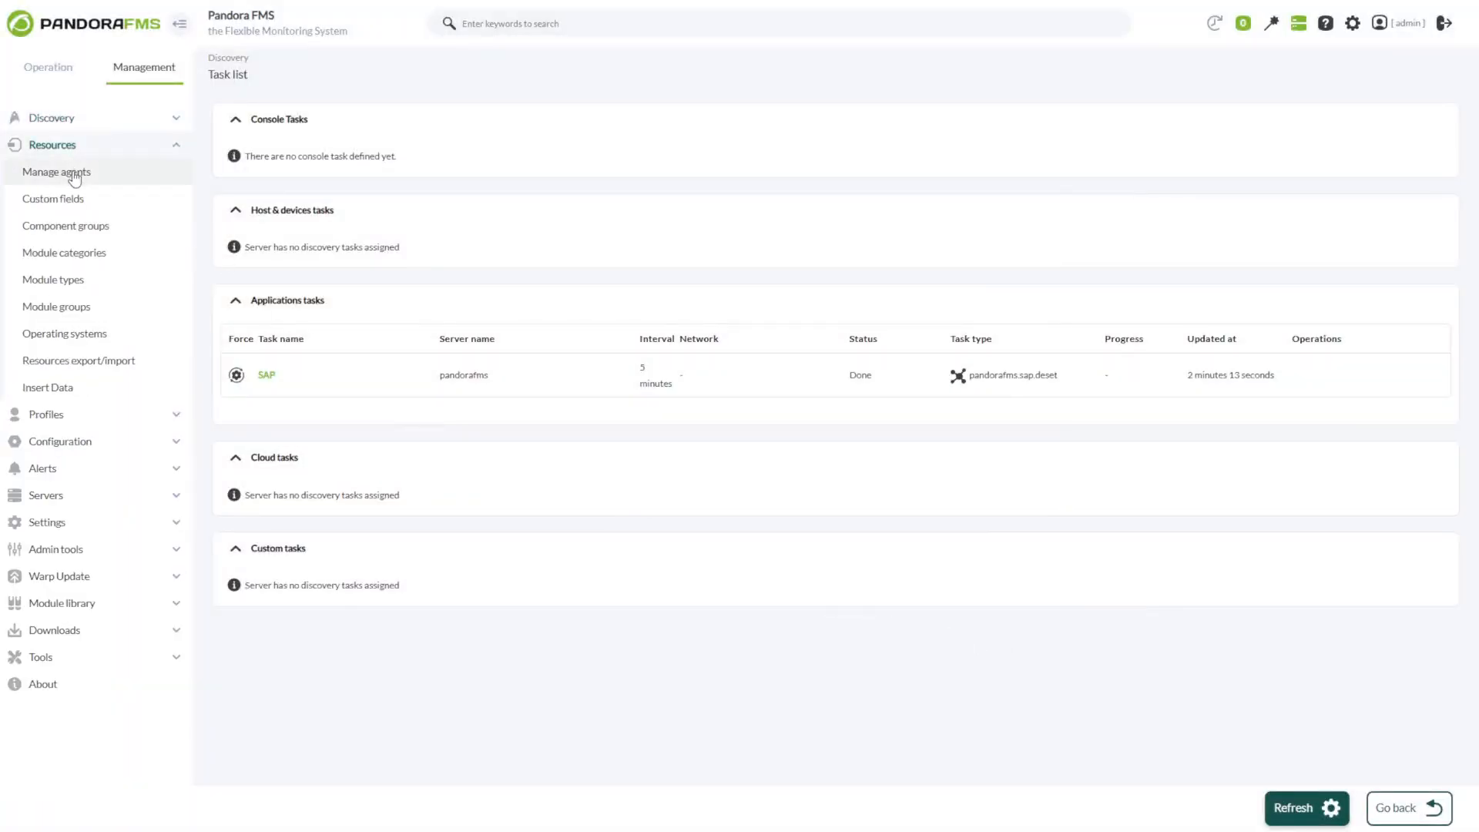
click(74, 179)
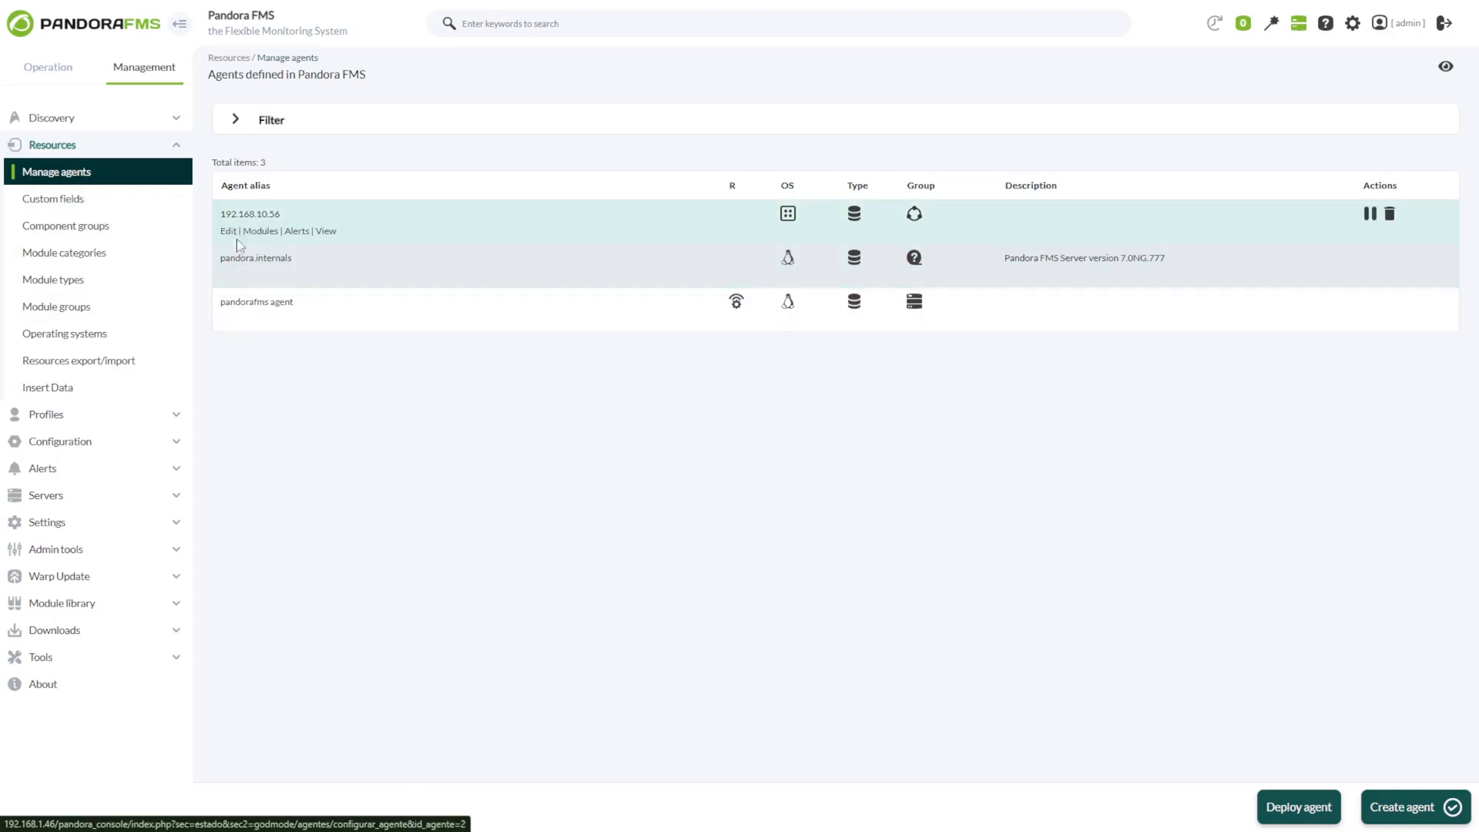
click(324, 237)
scroll(1458, 282, down, 2)
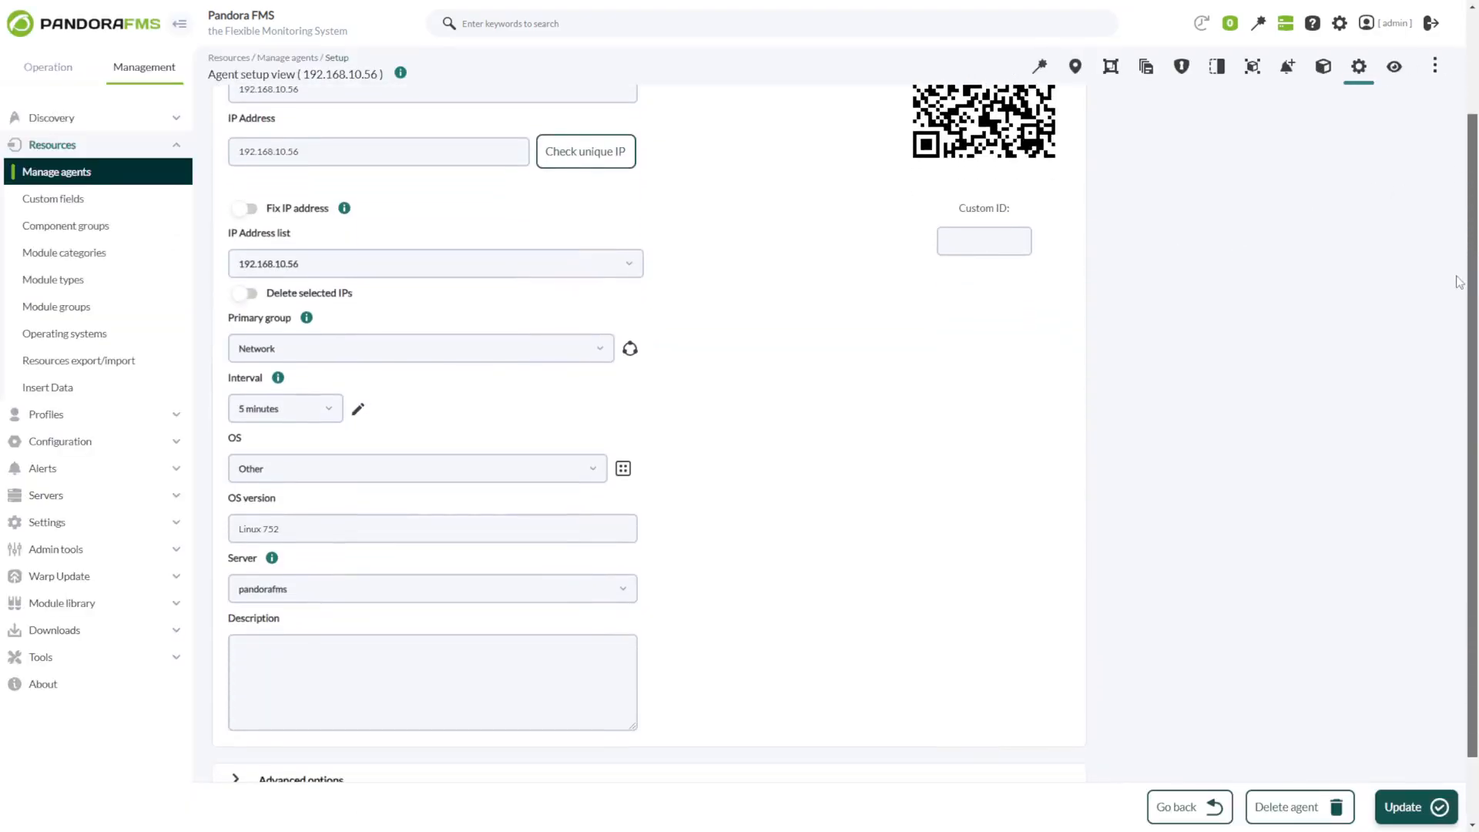
click(1394, 66)
scroll(1458, 174, down, 2)
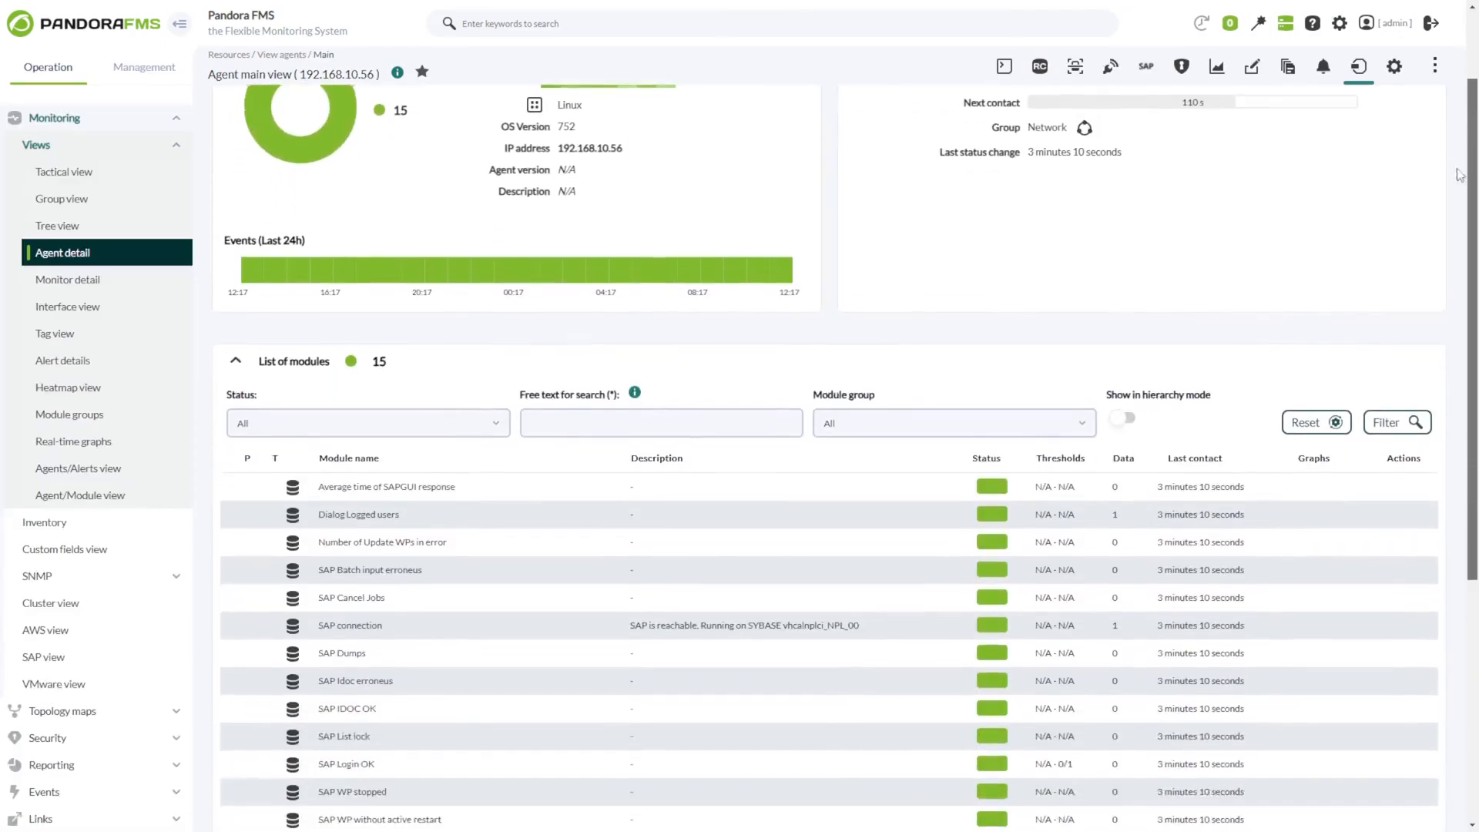
scroll(1419, 303, down, 5)
scroll(1409, 377, up, 2)
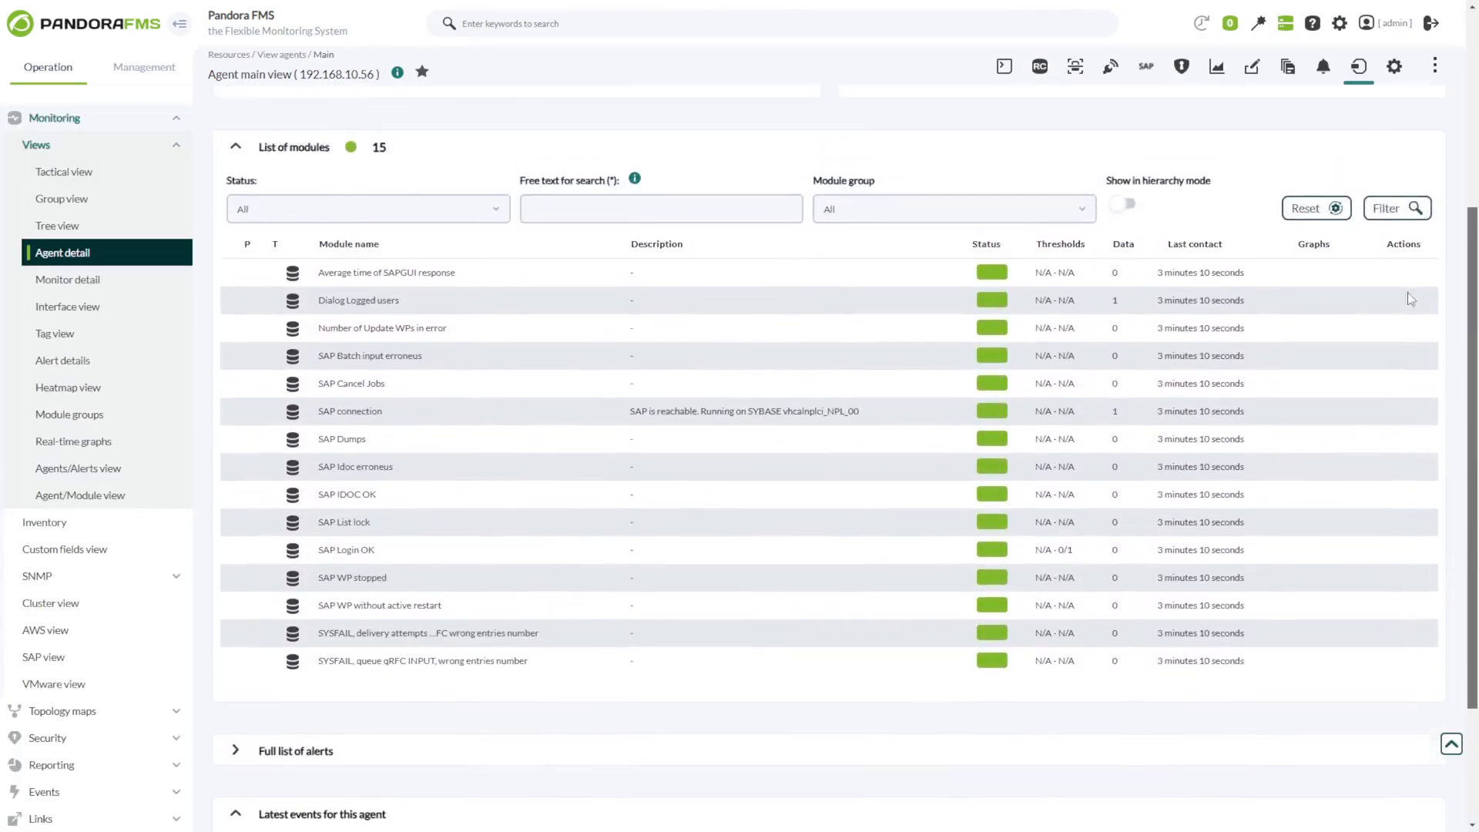
scroll(1407, 293, up, 4)
Step: Open the SAP view from the monitoring section and update its graphs for server 192.168.10.56
click(31, 120)
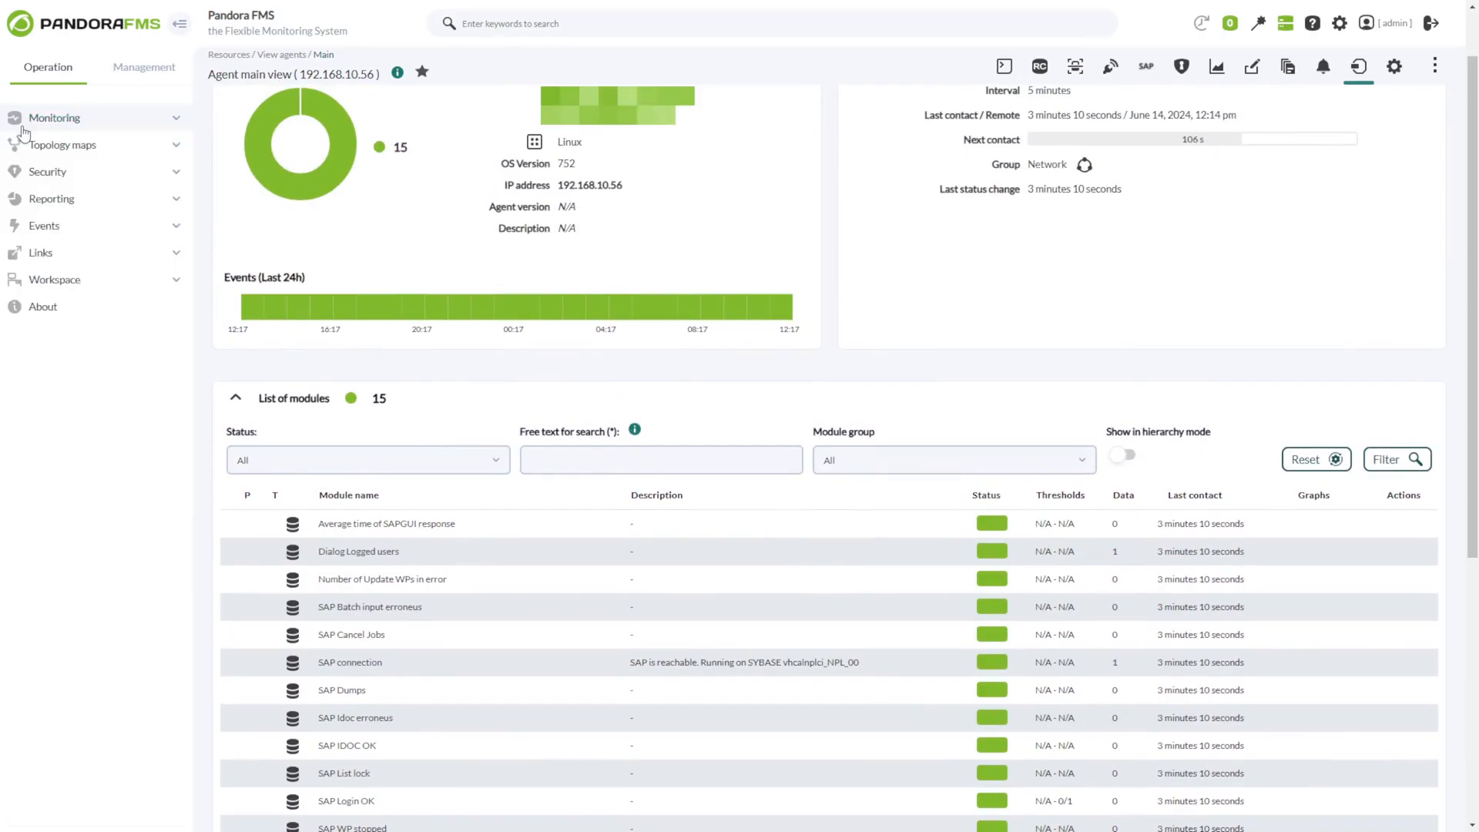
click(27, 118)
click(35, 145)
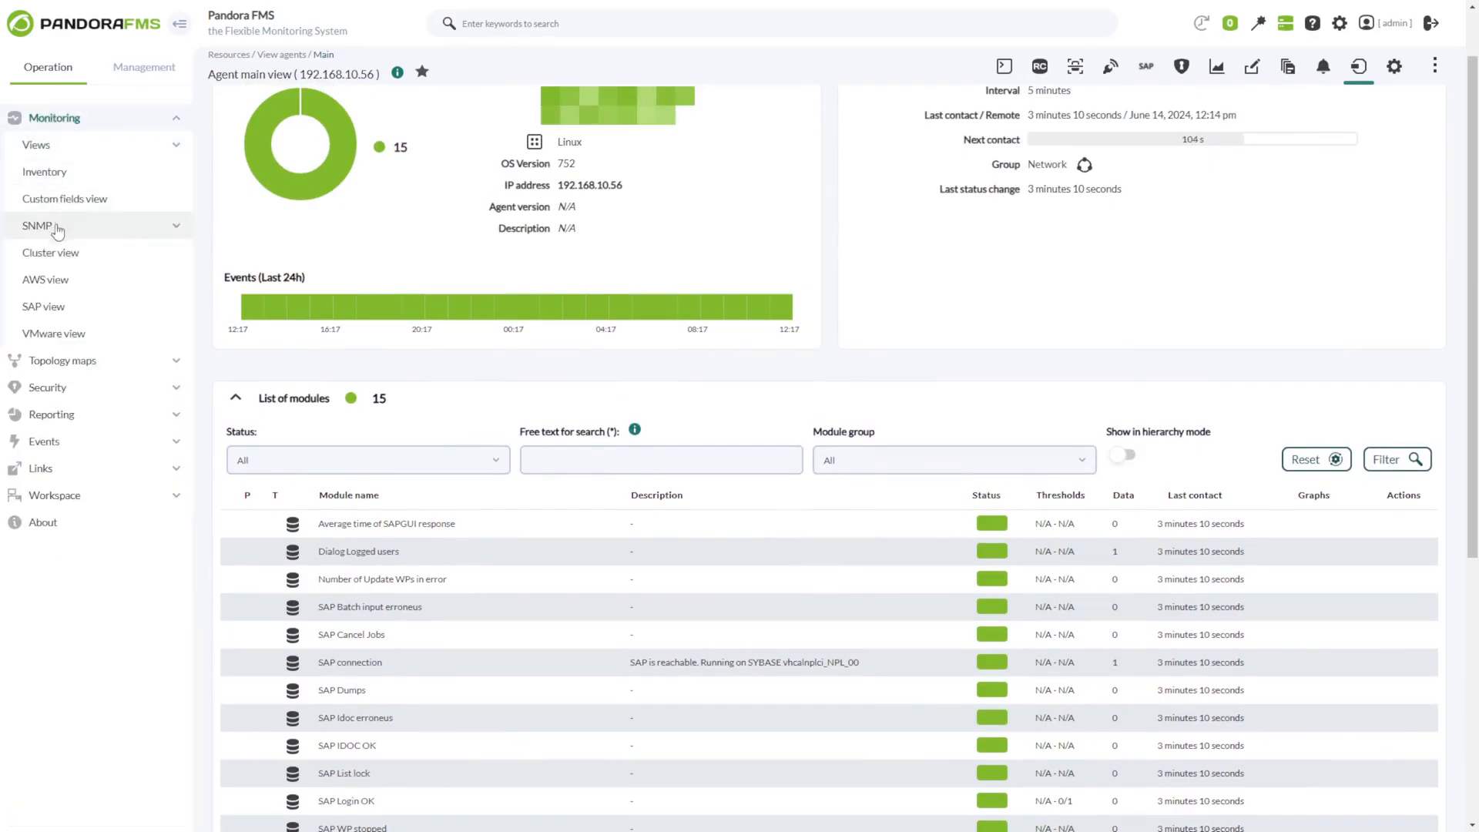
click(43, 306)
click(359, 165)
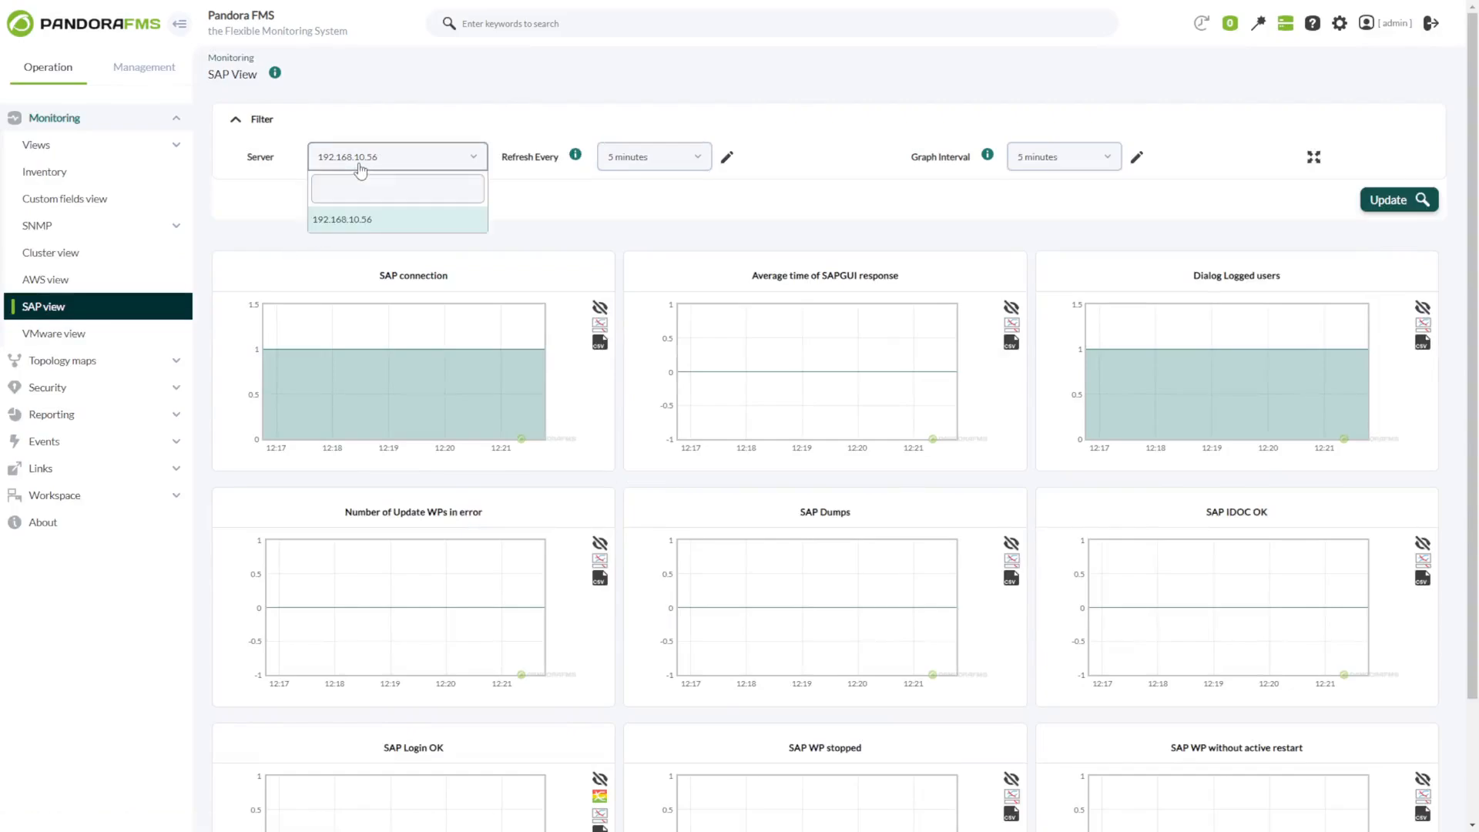
click(356, 226)
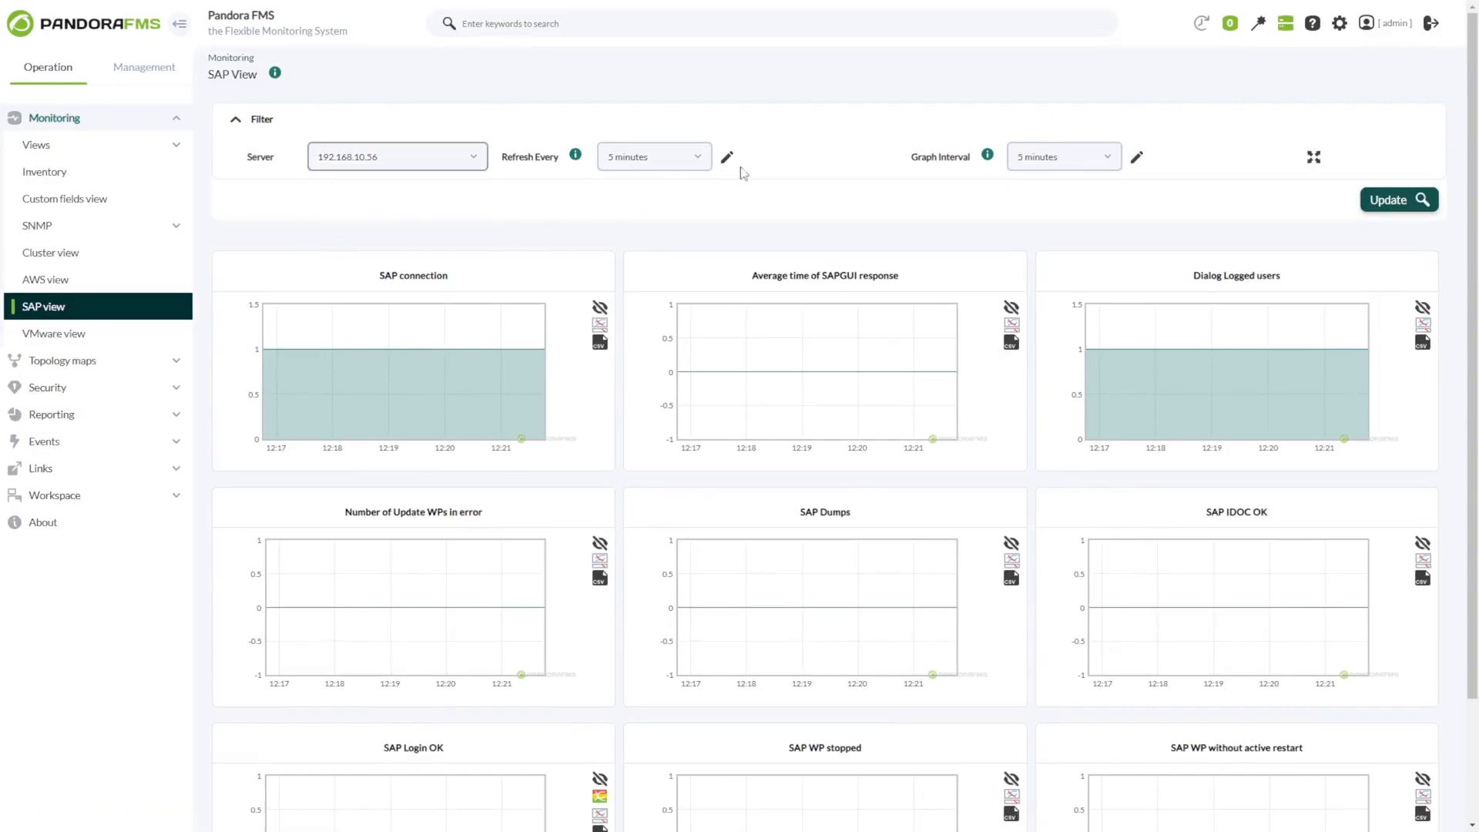
click(1404, 200)
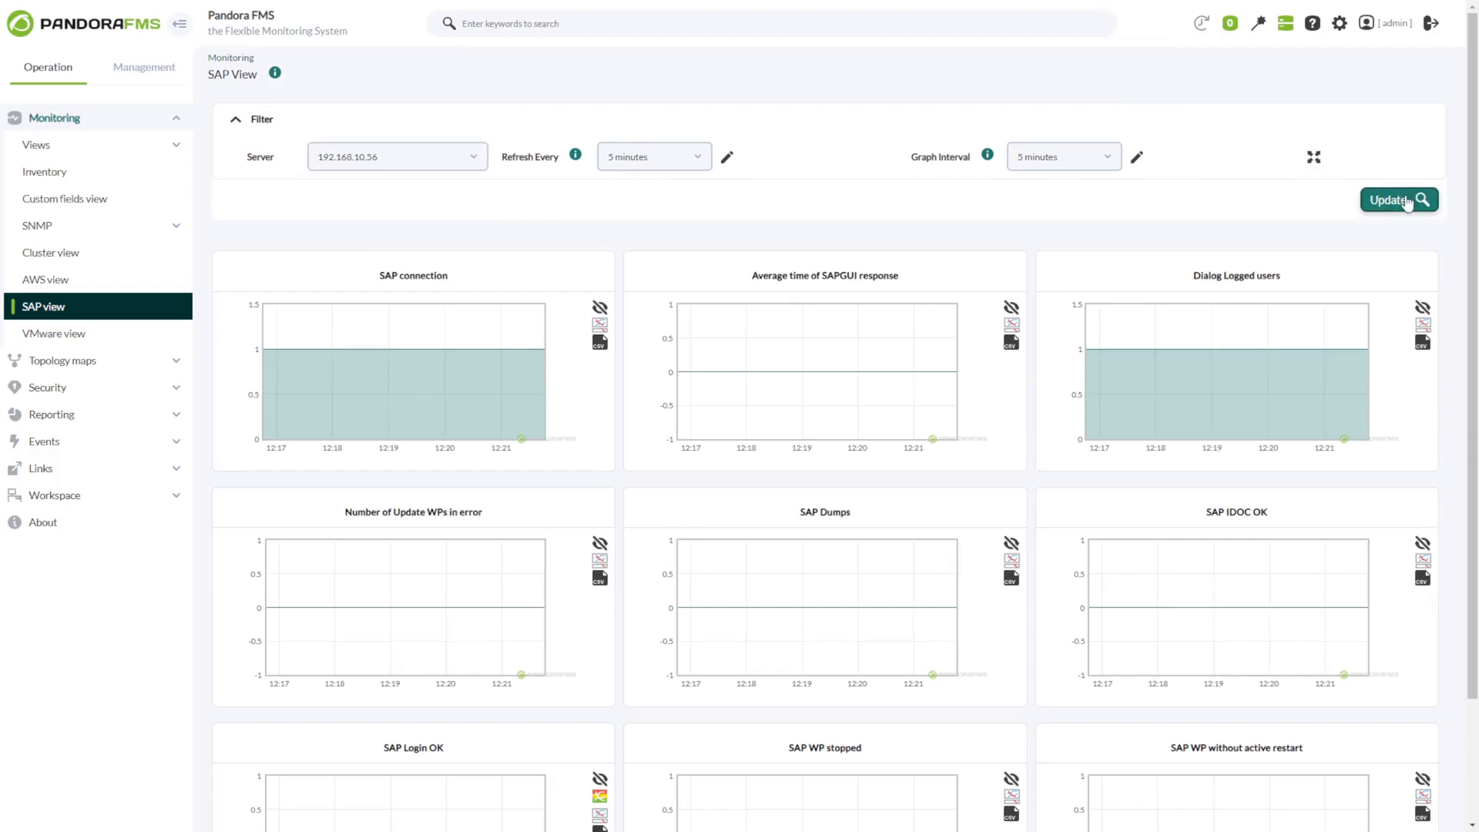
Step: Examine the available graph interval and refresh frequency options in the SAP view filter, keeping 5 minutes for both
click(1065, 158)
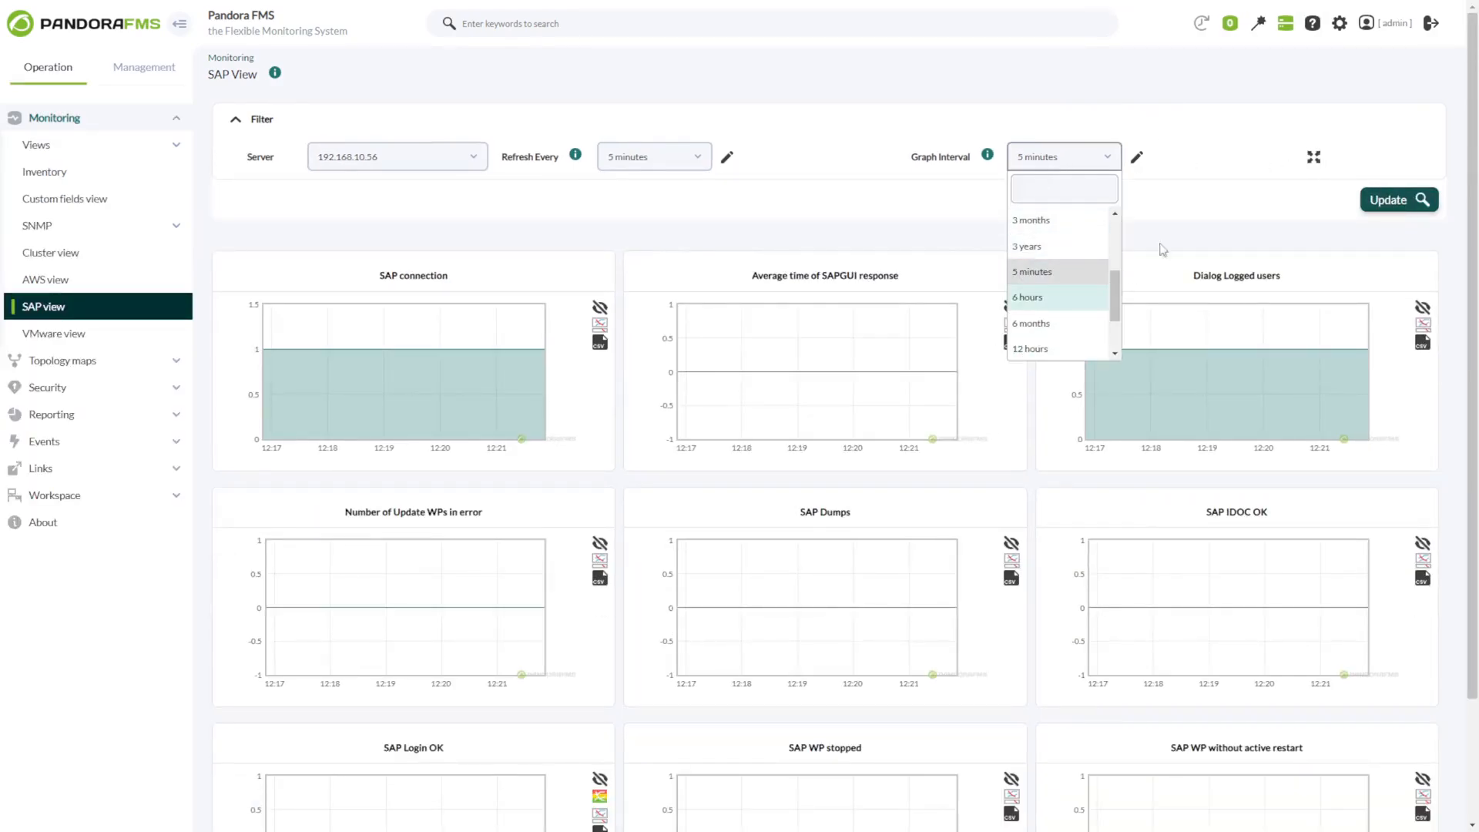
click(1162, 249)
click(644, 158)
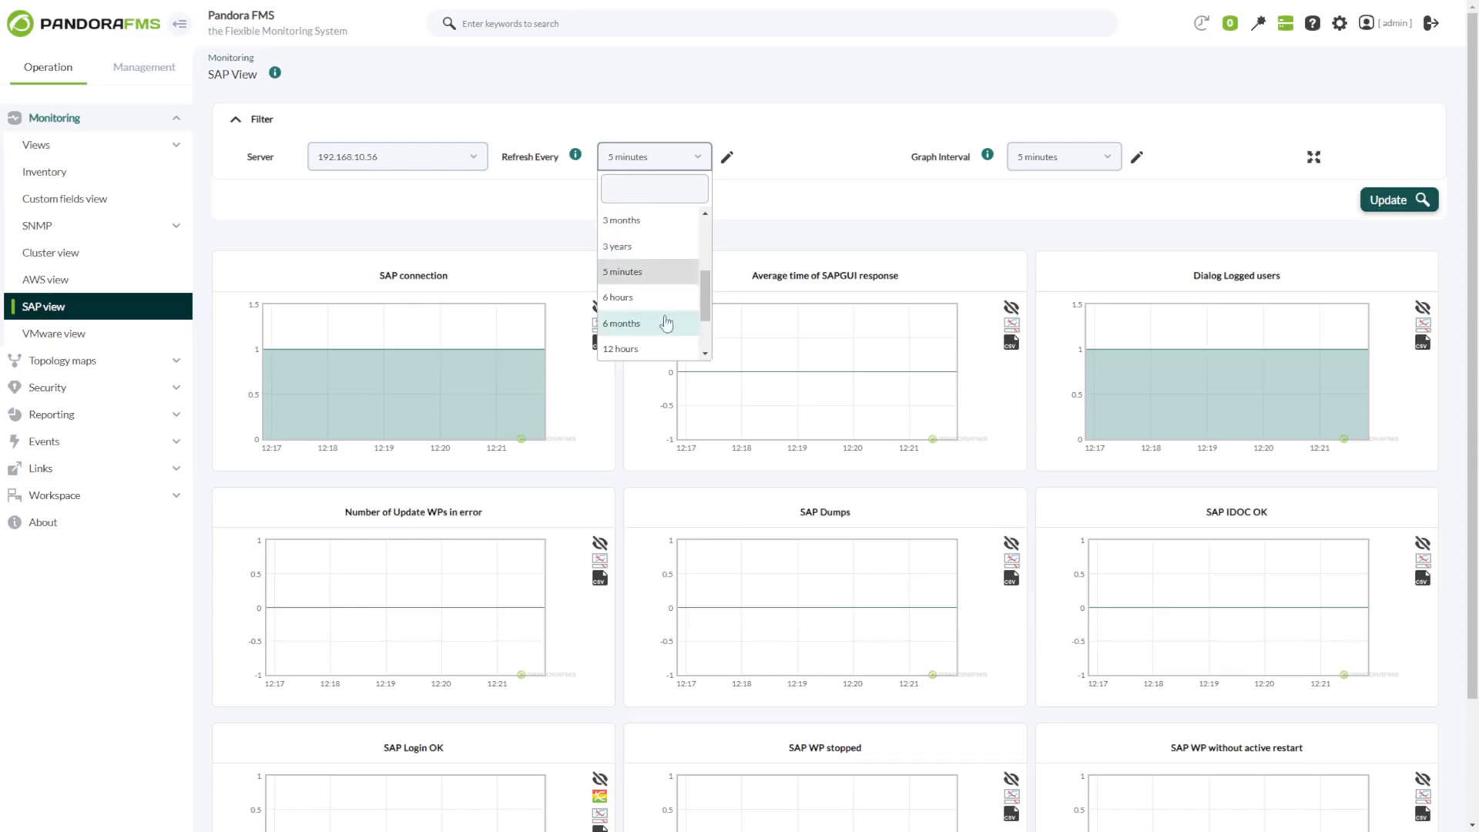
click(782, 236)
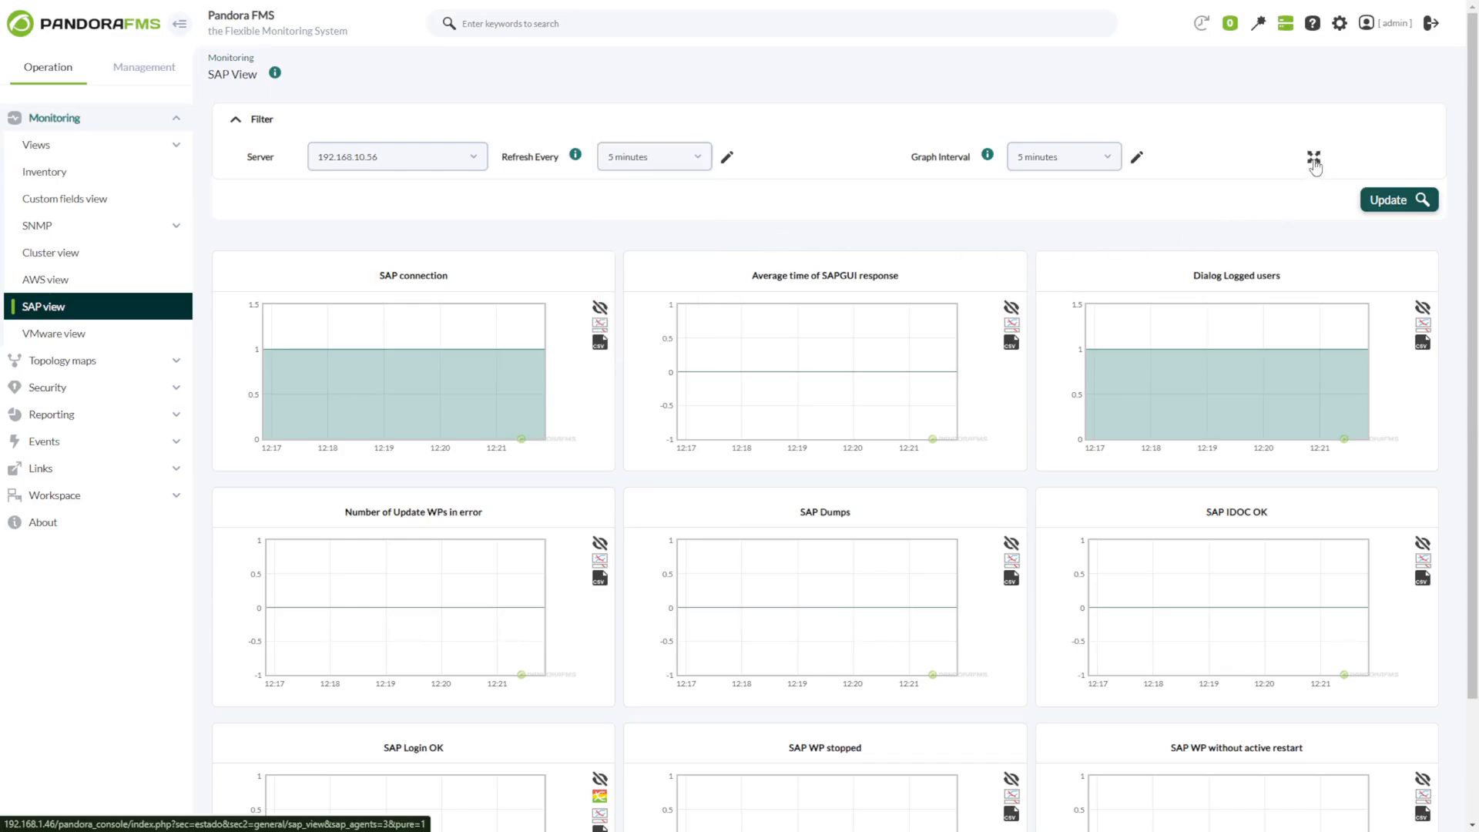
Step: Display the SAP view graphs in full screen, then expand the filter section to check it and collapse it again
click(1313, 160)
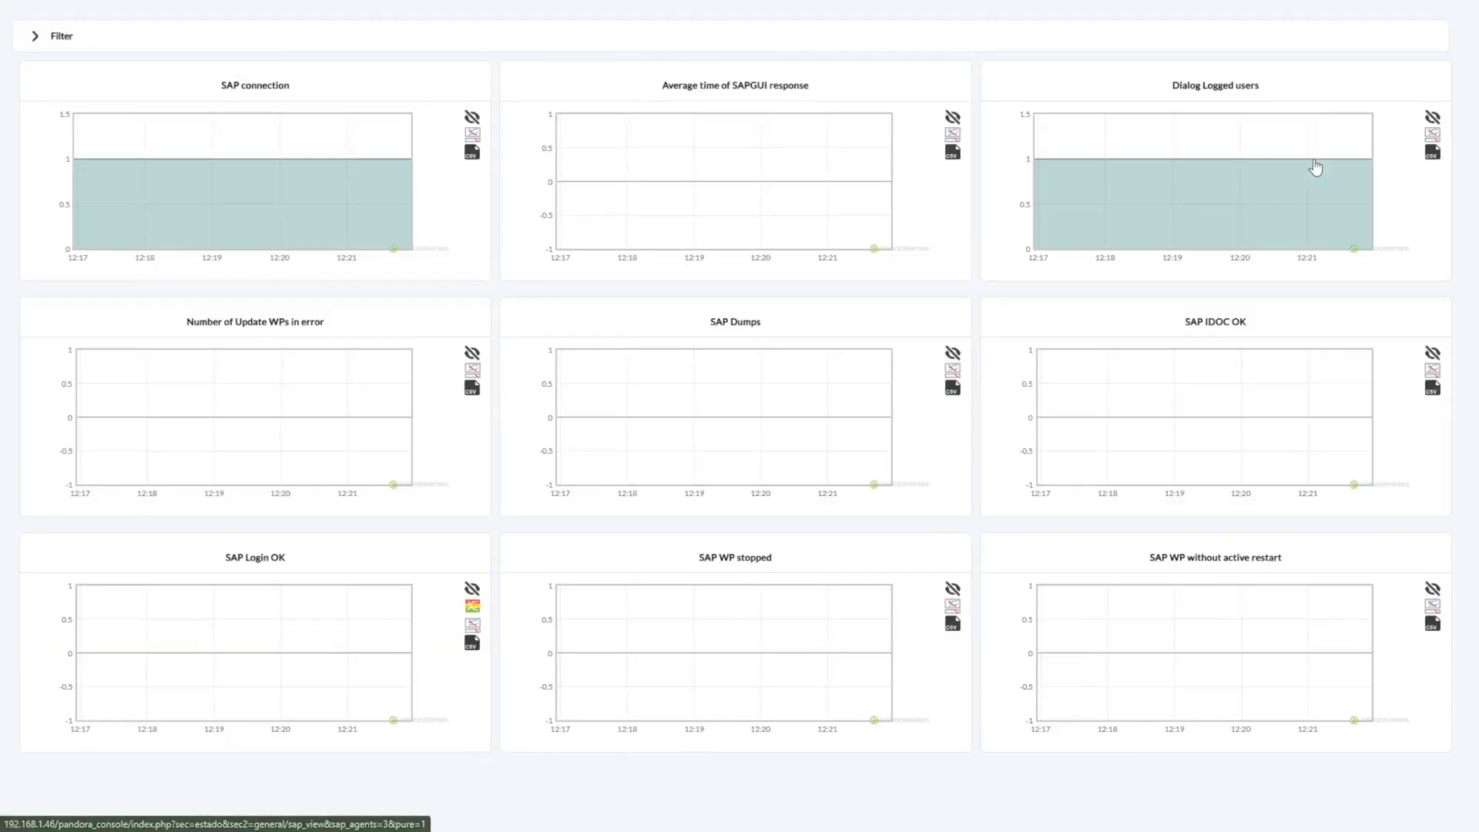
click(1181, 44)
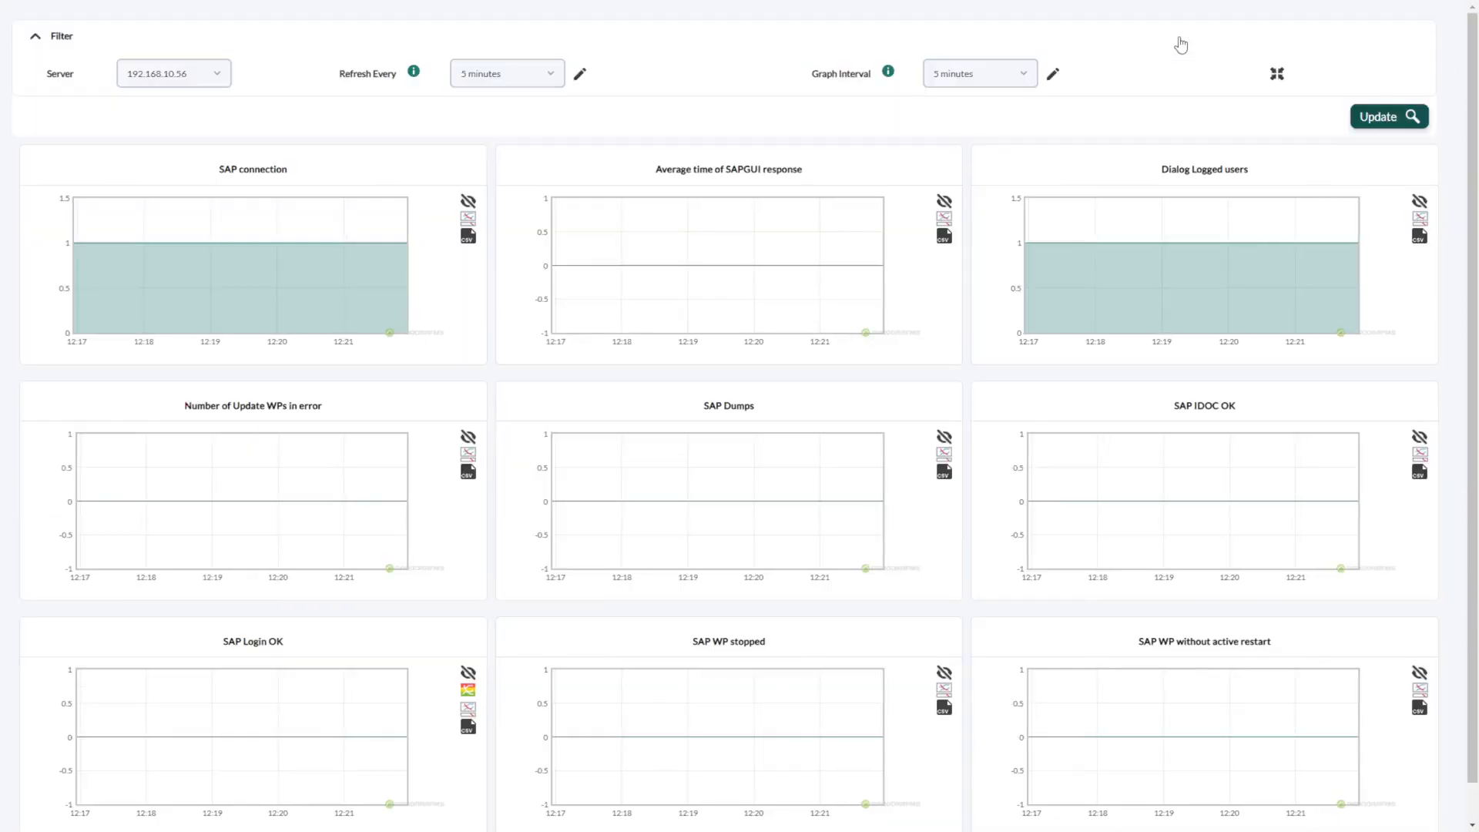
click(1181, 44)
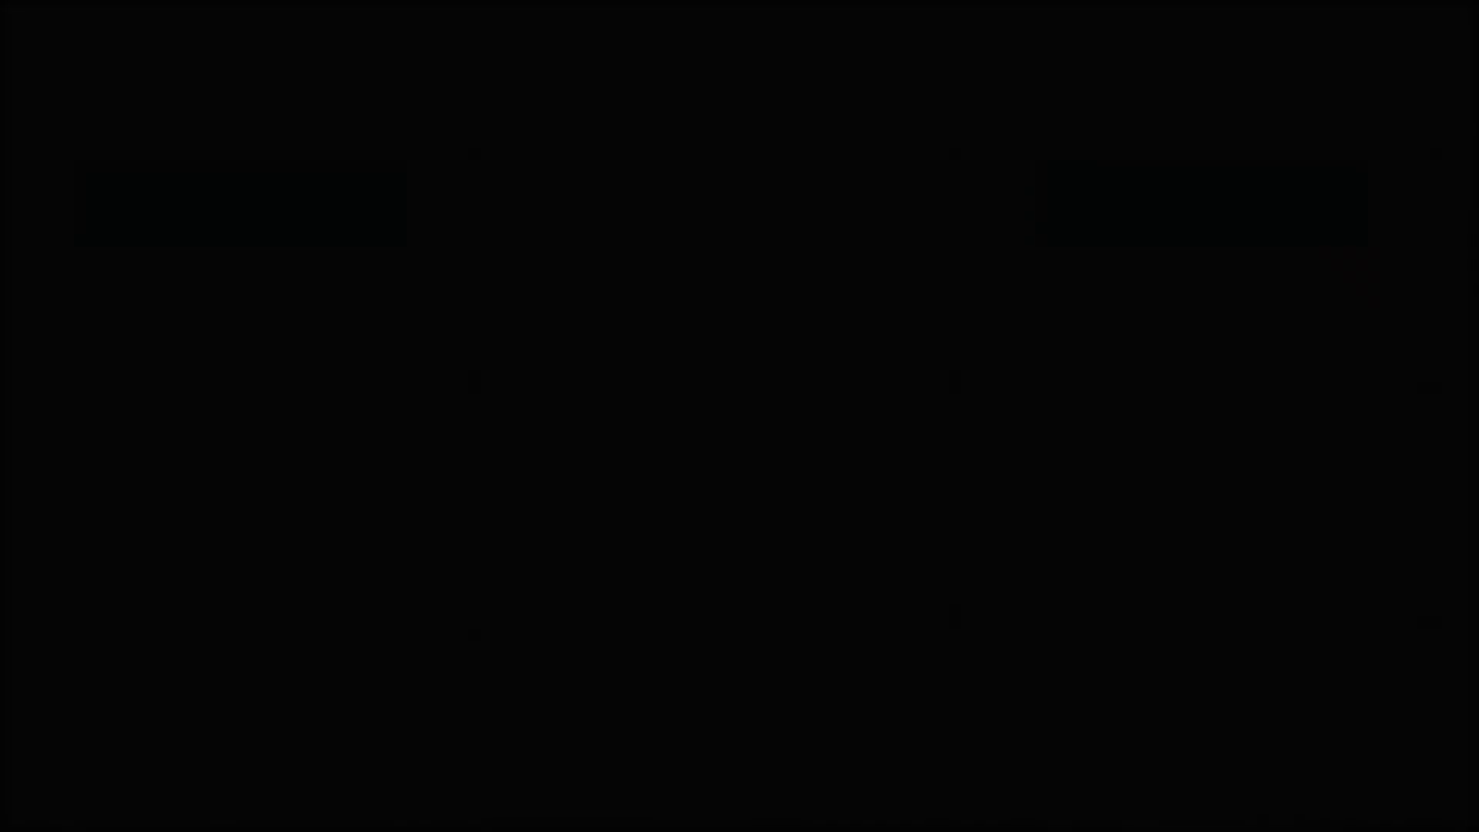